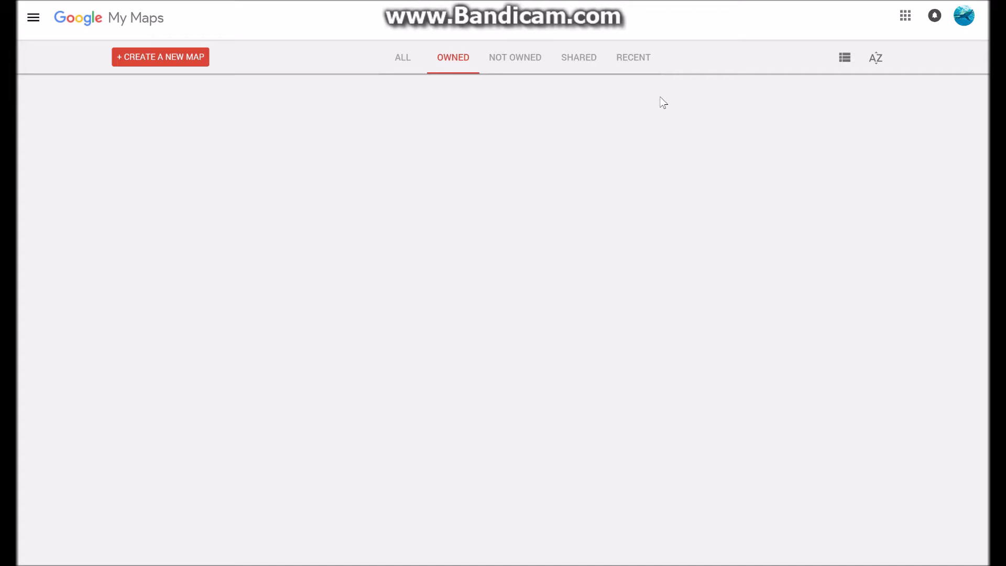
# - Create a new blank map and search for 'nice'
pyautogui.click(187, 65)
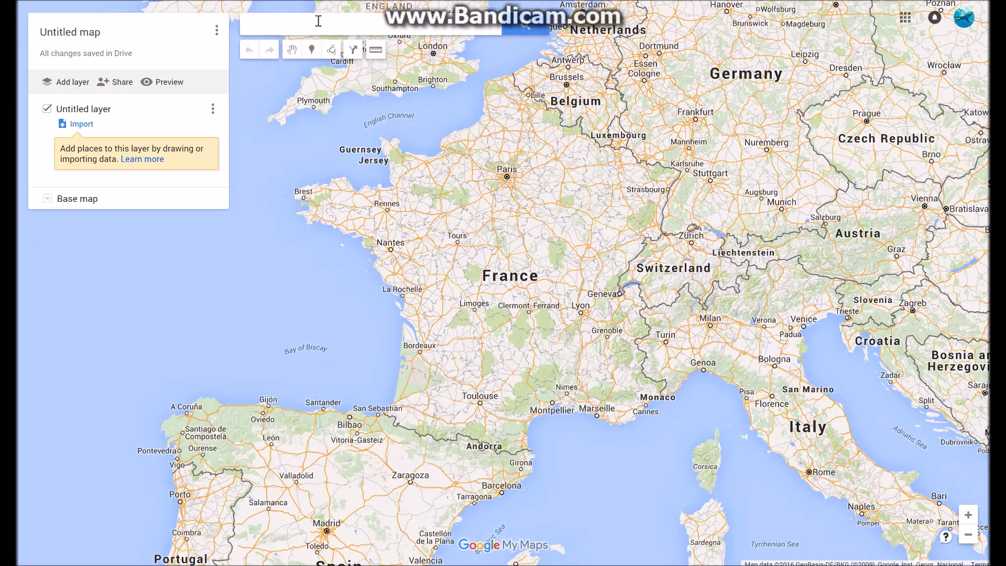
pyautogui.click(318, 21)
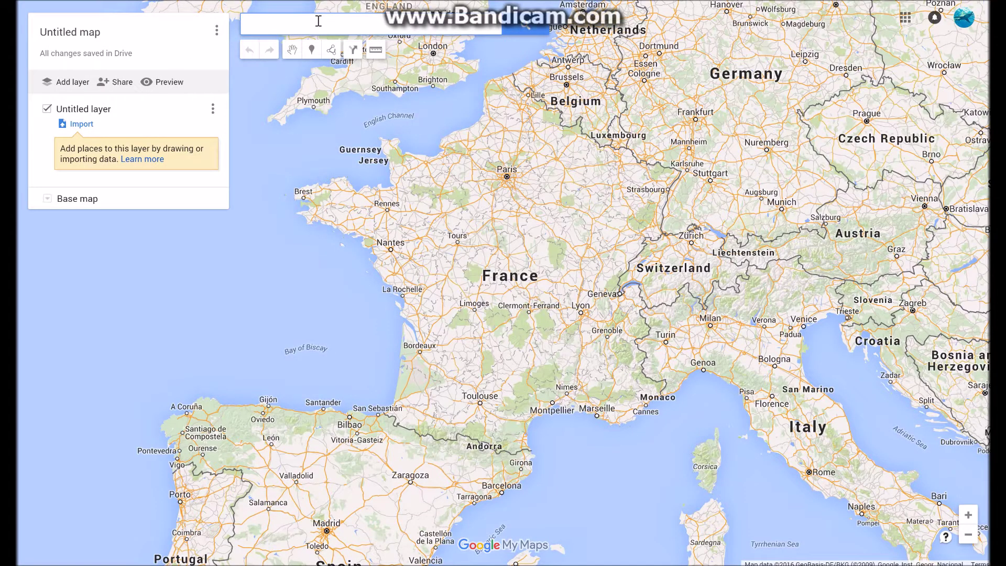
pyautogui.write('nice')
pyautogui.press('Escape')
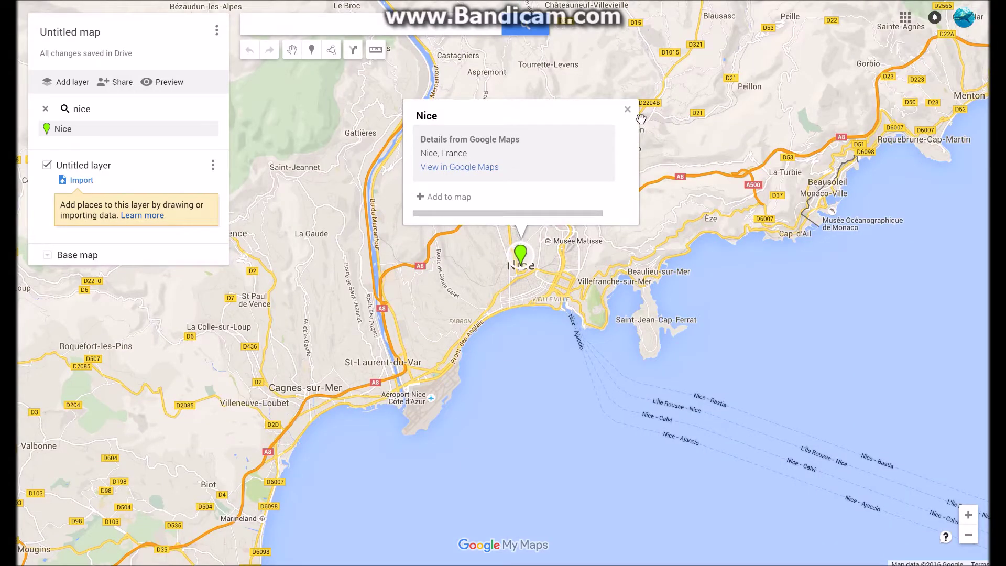
# - Zoom in and pan to central Nice's streets around Place Masséna
pyautogui.click(627, 109)
pyautogui.scroll(3, 543, 316)
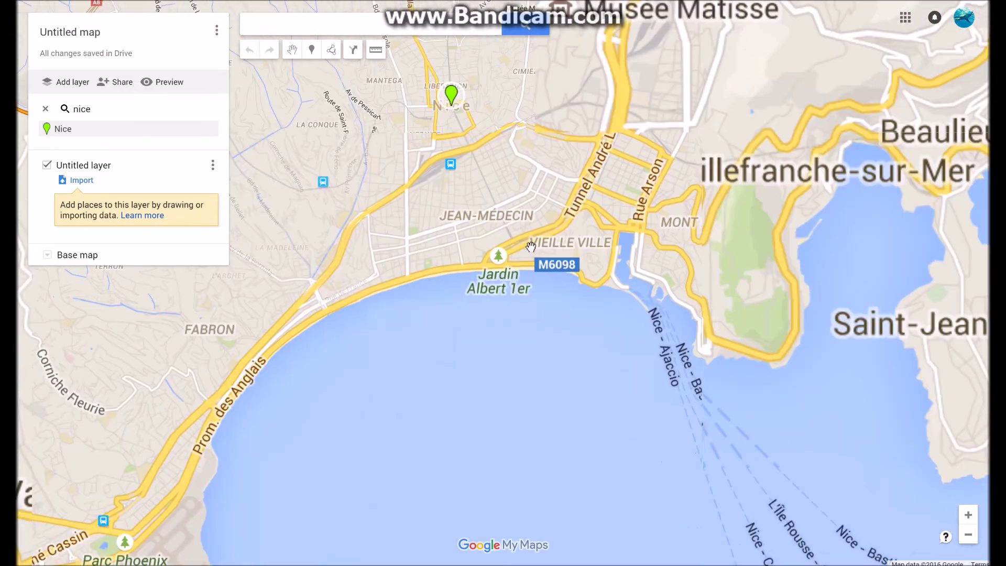
pyautogui.scroll(3, 531, 247)
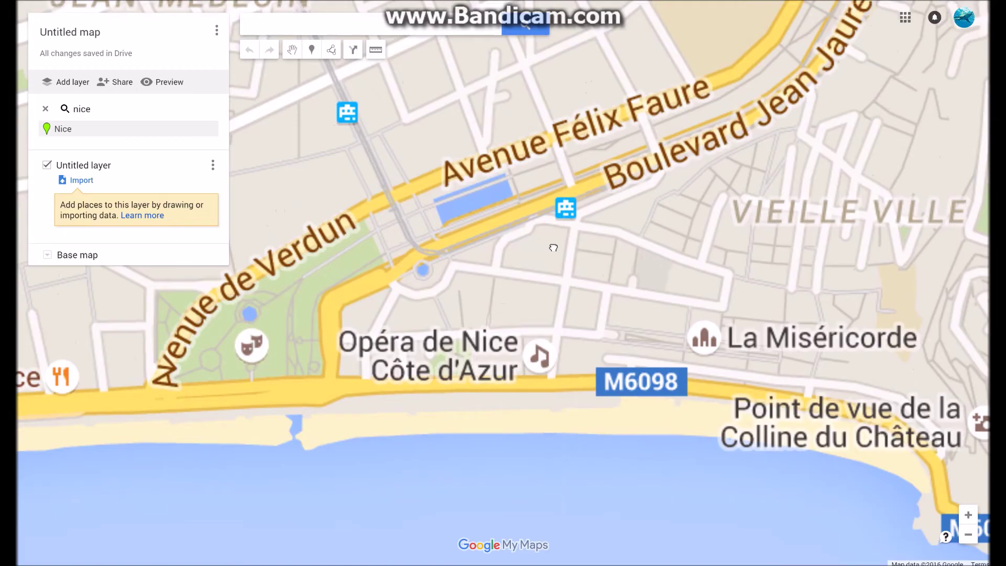
pyautogui.moveTo(553, 247); pyautogui.dragTo(540, 313)
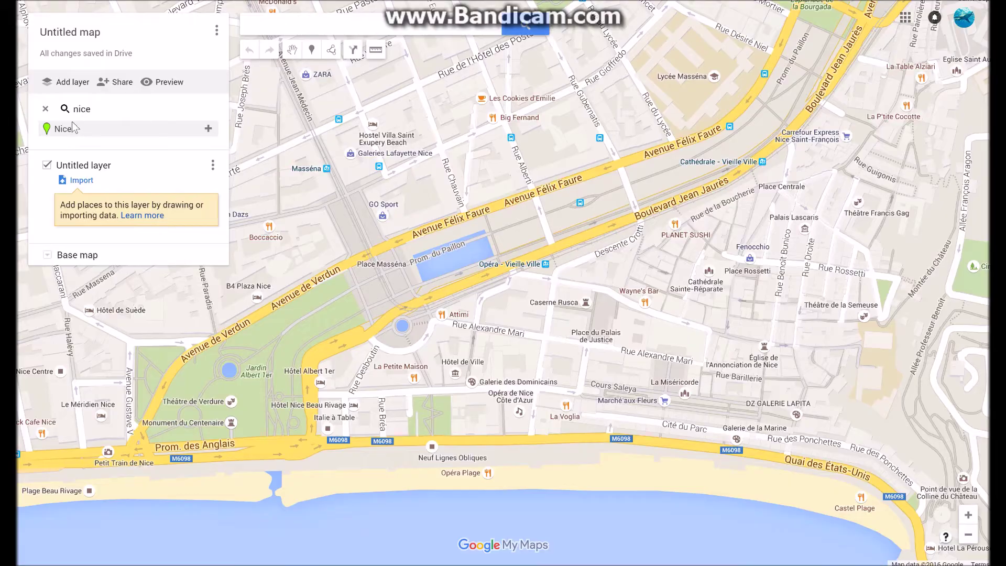
# - Remove the 'nice' search result from the left panel
pyautogui.click(45, 108)
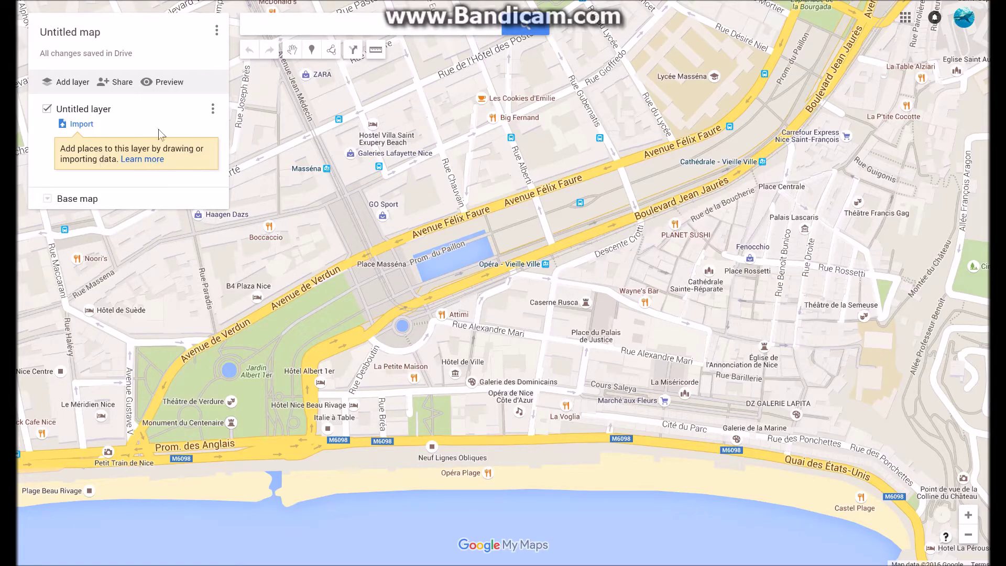
# - Retitle the untitled map 'Nice Land Use' and save it
pyautogui.click(92, 36)
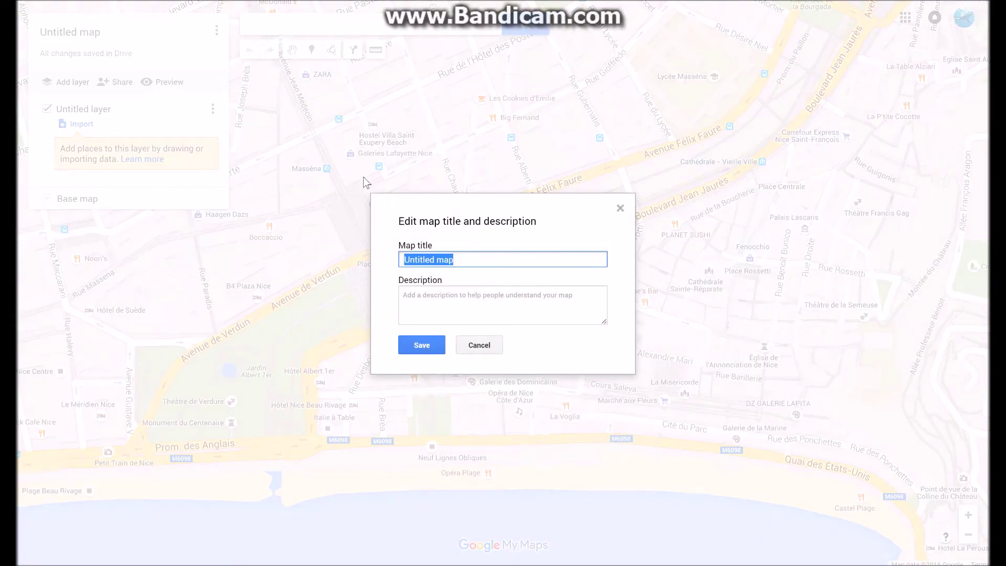
pyautogui.press('BackSpace')
pyautogui.write('Nice')
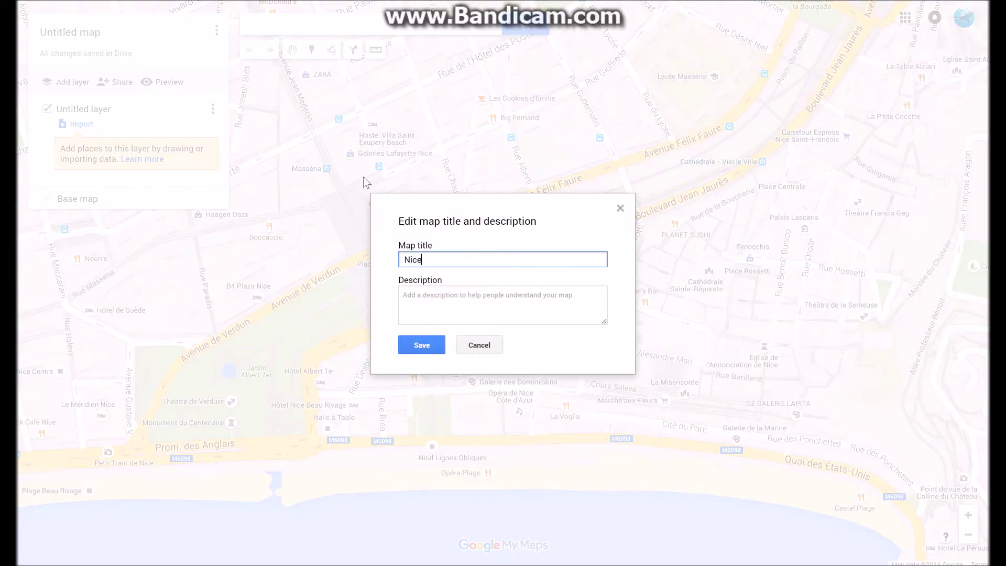
pyautogui.write(' Land Use')
pyautogui.click(435, 344)
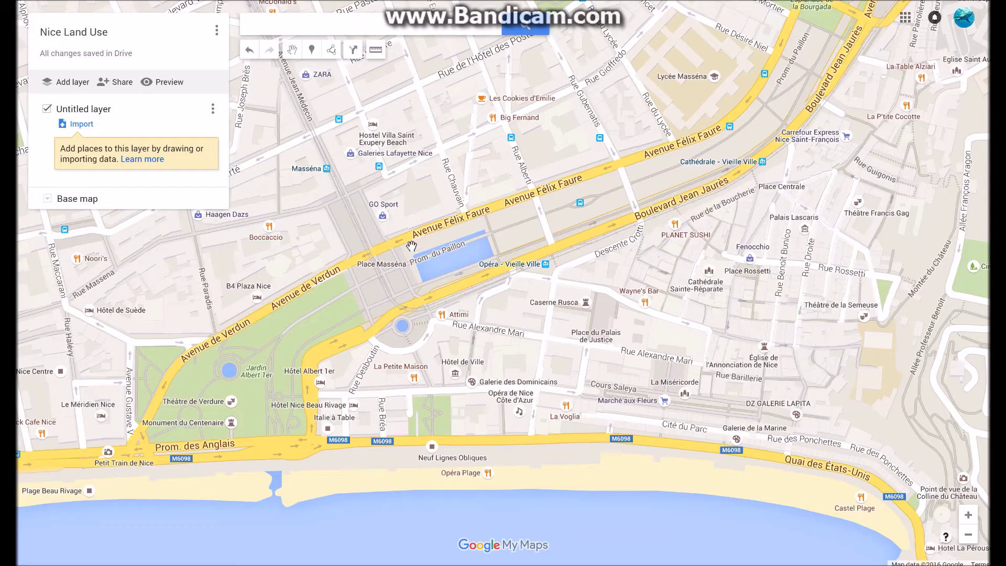
# - Trace a polygon around Place Masséna and name it 'Shopping District'
pyautogui.click(332, 51)
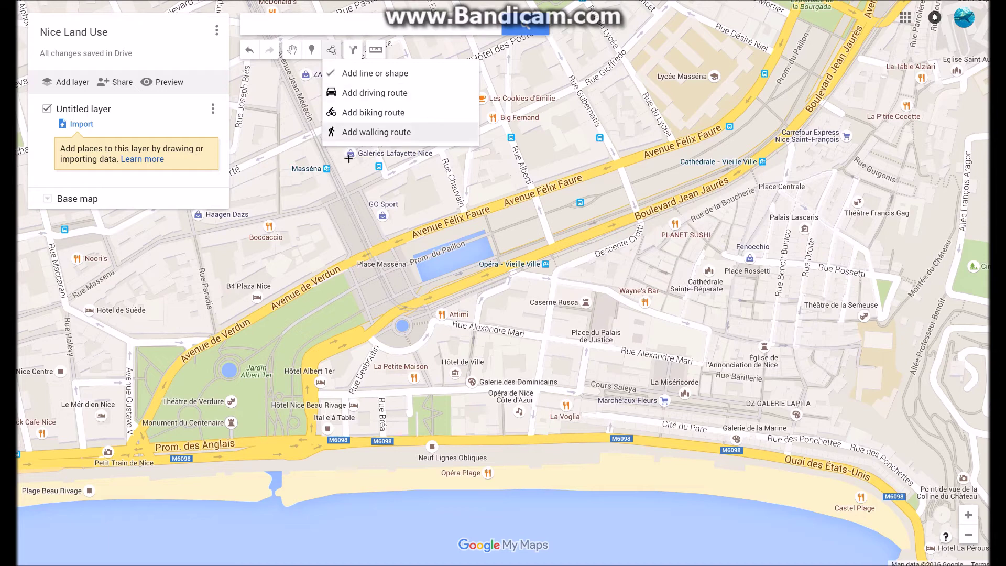
pyautogui.click(321, 197)
pyautogui.click(357, 181)
pyautogui.click(422, 289)
pyautogui.click(371, 322)
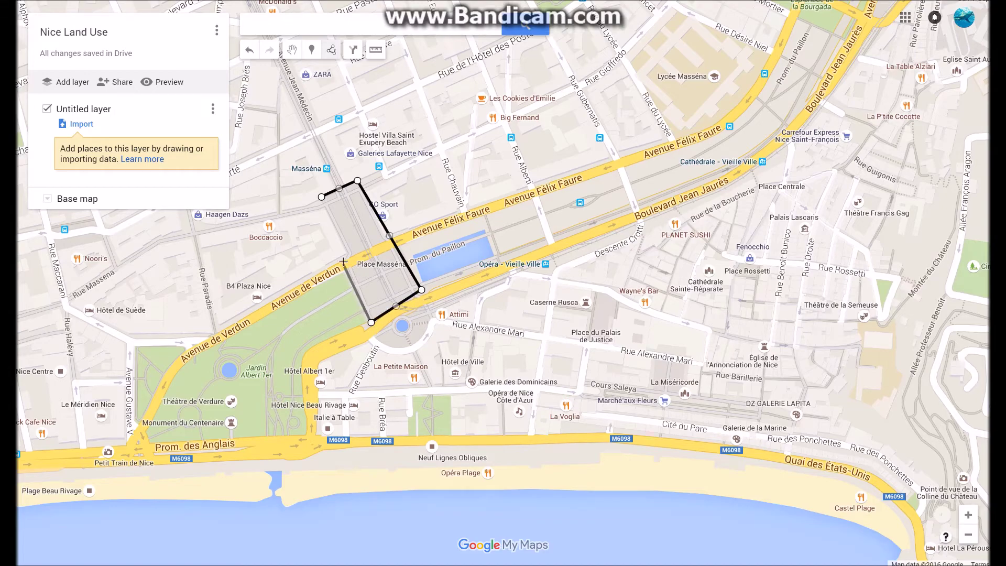
pyautogui.click(321, 197)
pyautogui.press('BackSpace')
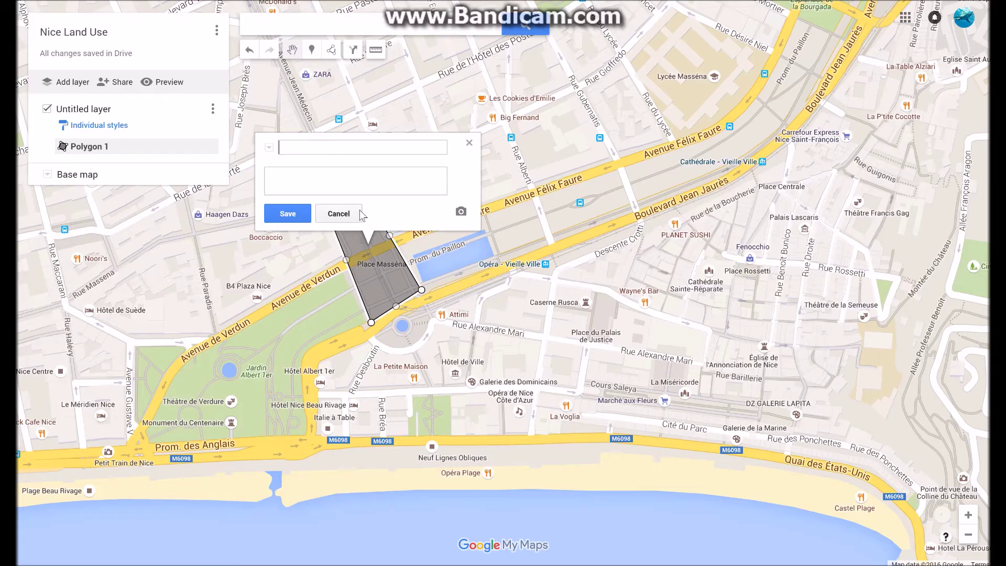
pyautogui.write('Shopping District')
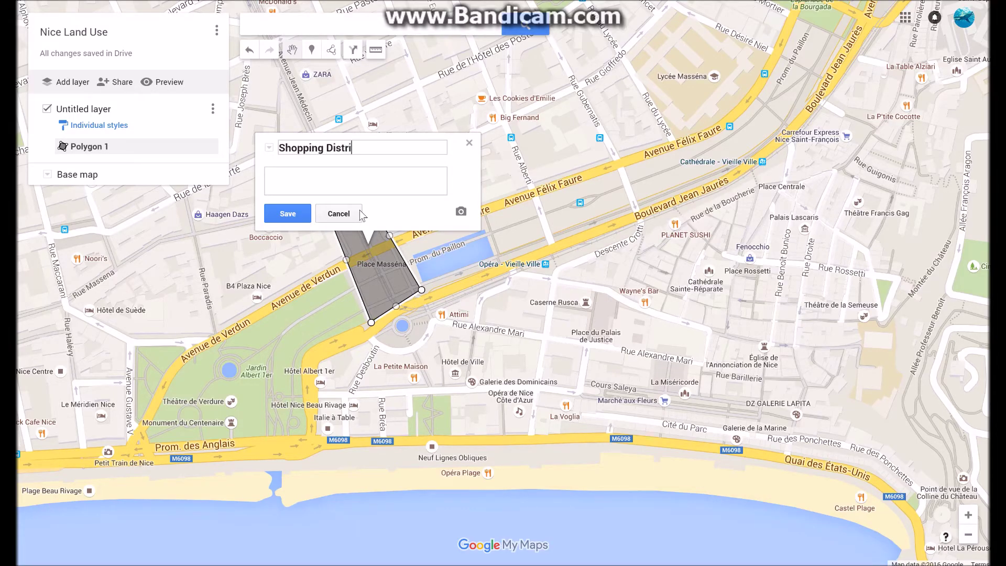
pyautogui.click(297, 215)
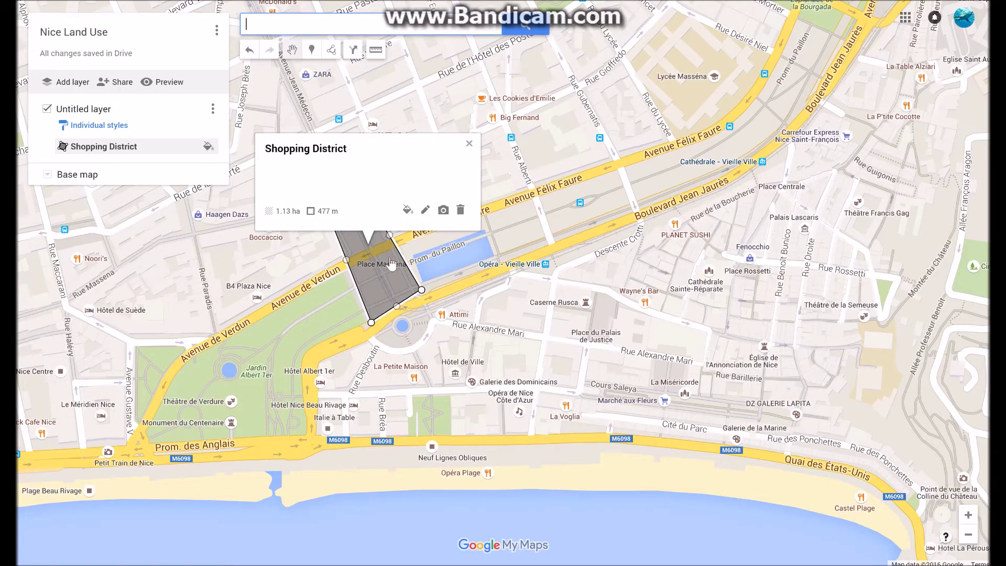
# - Colour the Shopping District polygon red and close its details card
pyautogui.click(407, 210)
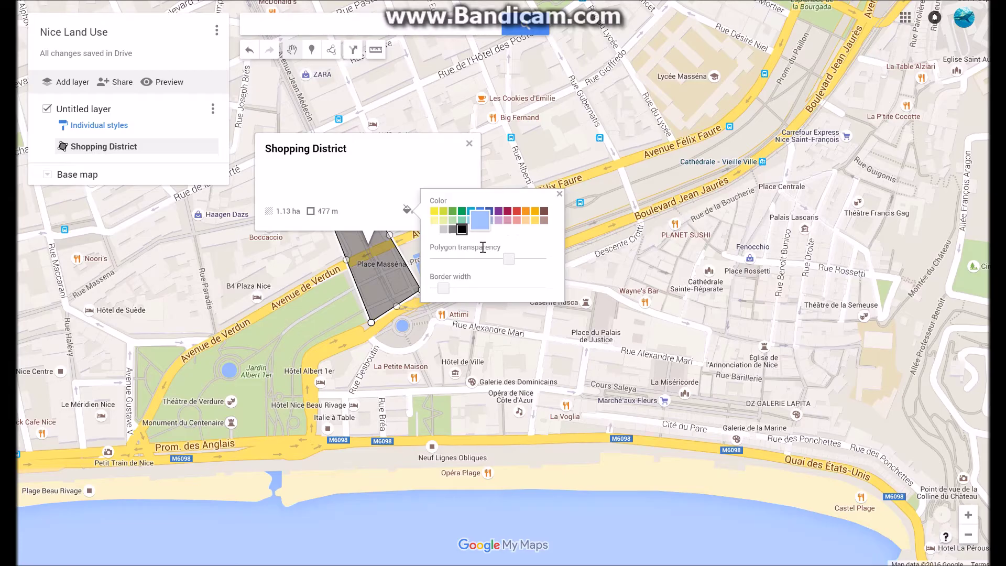
pyautogui.click(517, 212)
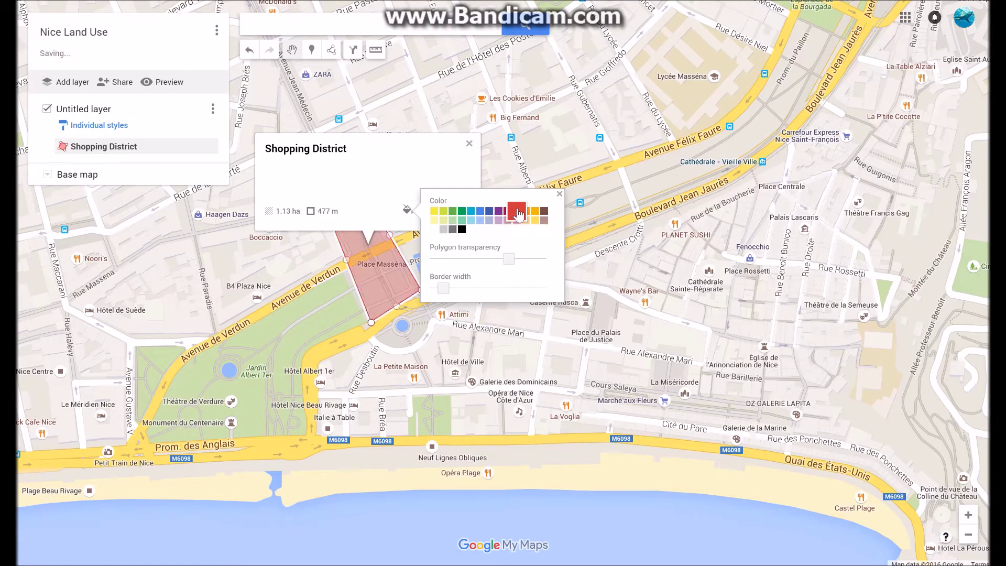
pyautogui.click(467, 149)
pyautogui.click(467, 145)
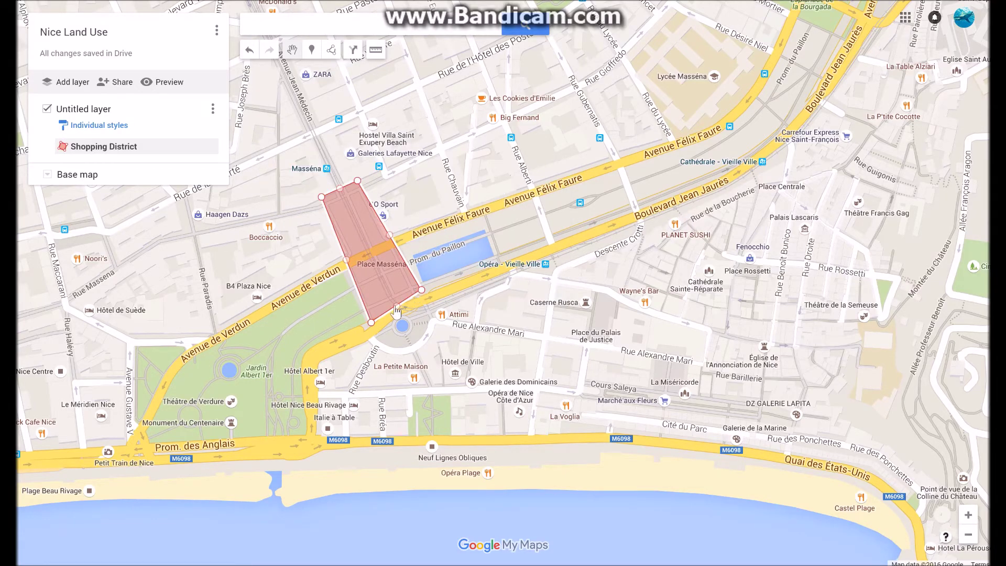
pyautogui.click(382, 237)
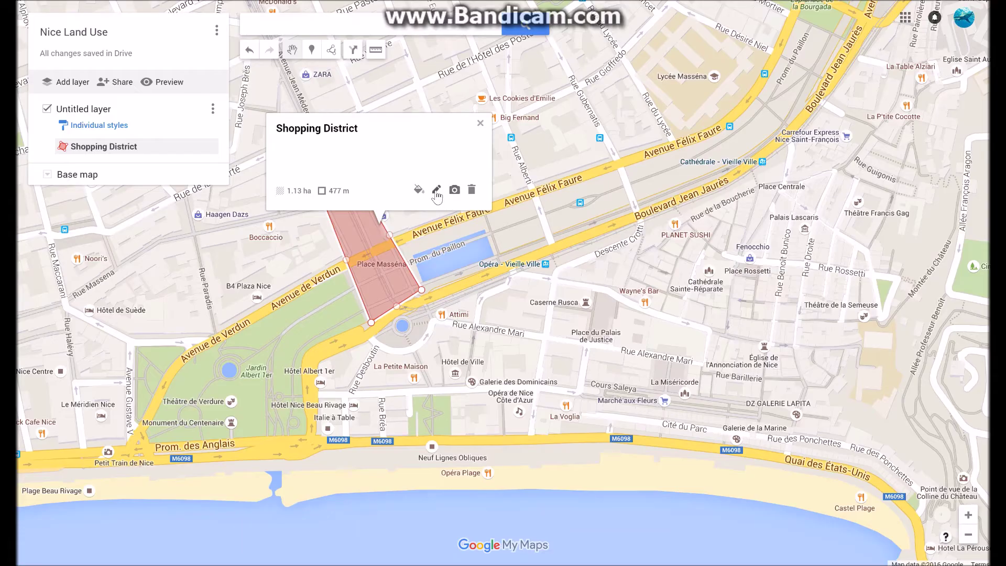
pyautogui.click(419, 191)
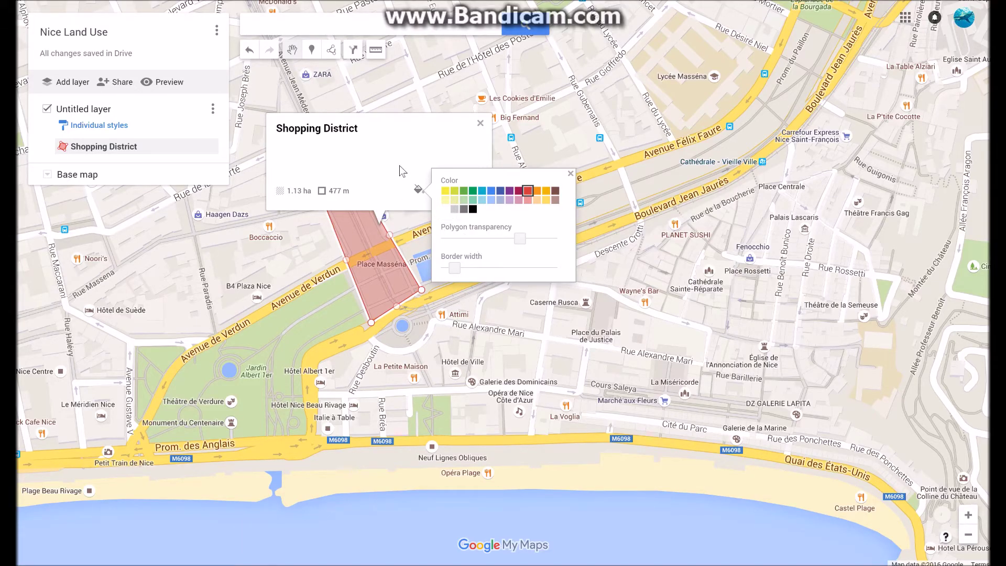
pyautogui.click(480, 124)
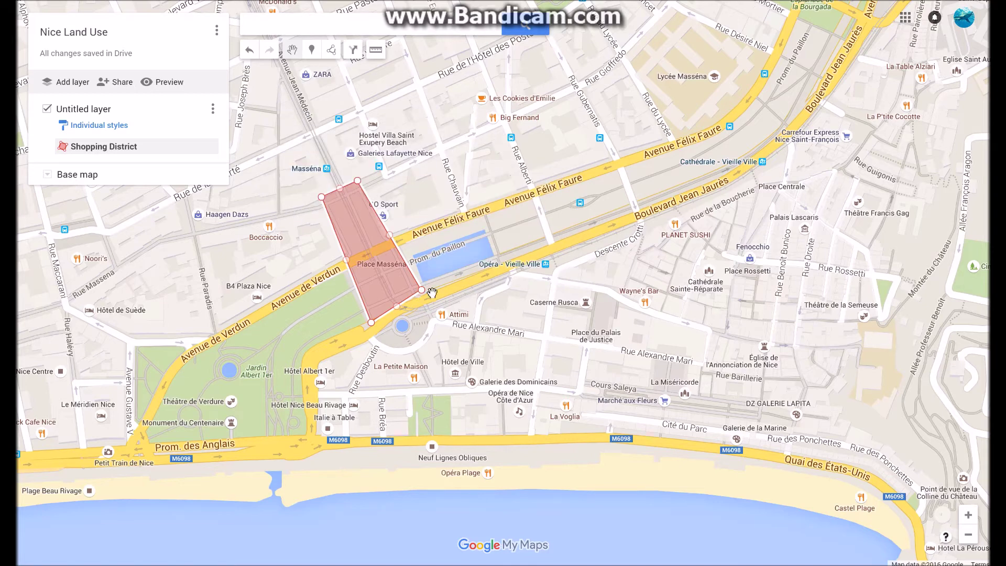
pyautogui.click(457, 283)
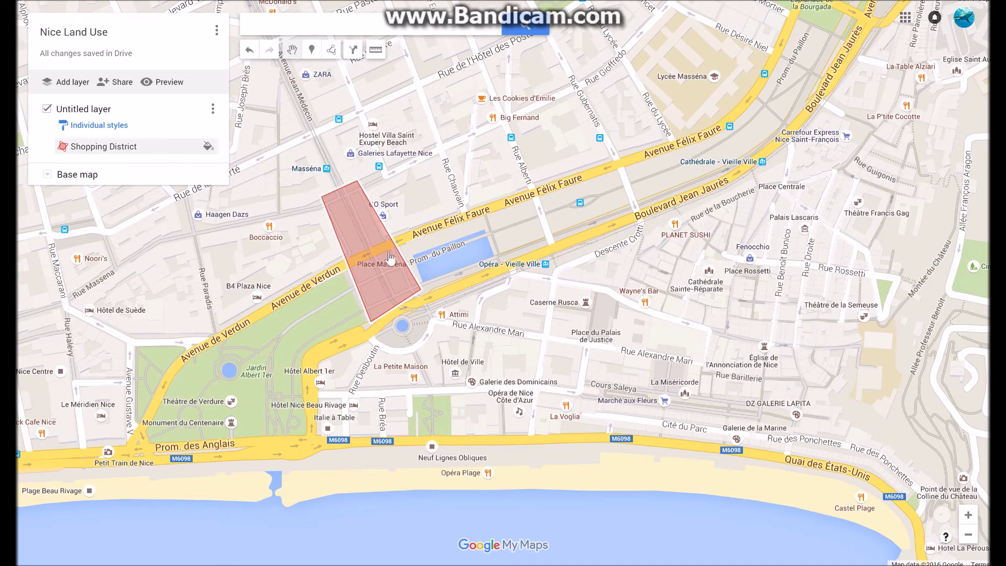
pyautogui.click(333, 50)
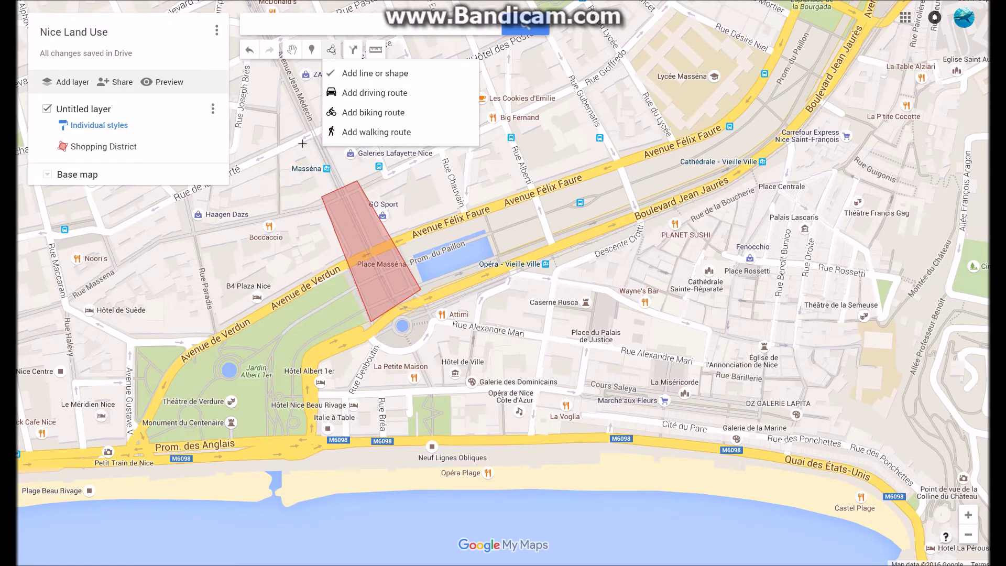
# - Trace a second polygon along Avenue Jean Médecin named 'Shopping District'
pyautogui.click(272, 67)
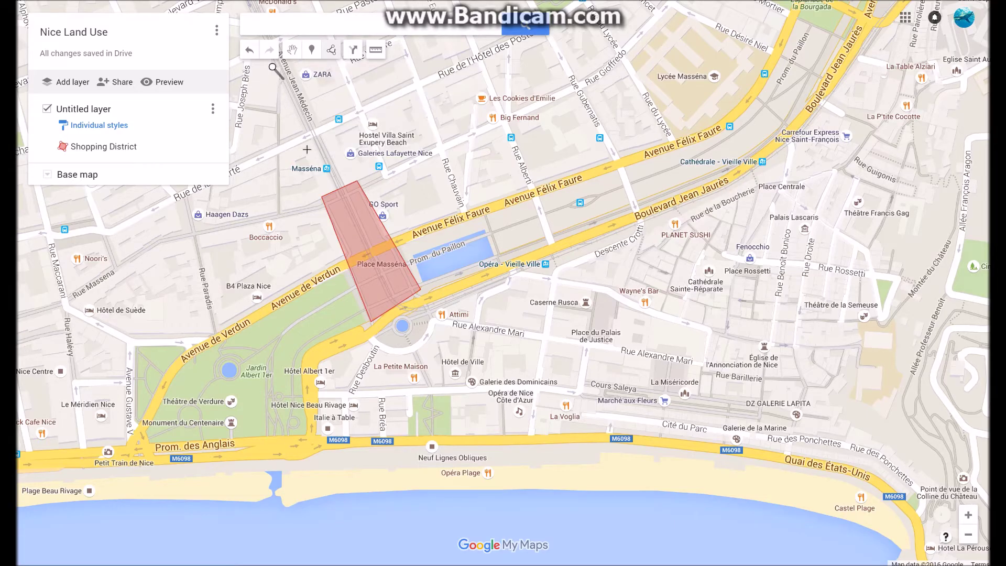
pyautogui.doubleClick(328, 185)
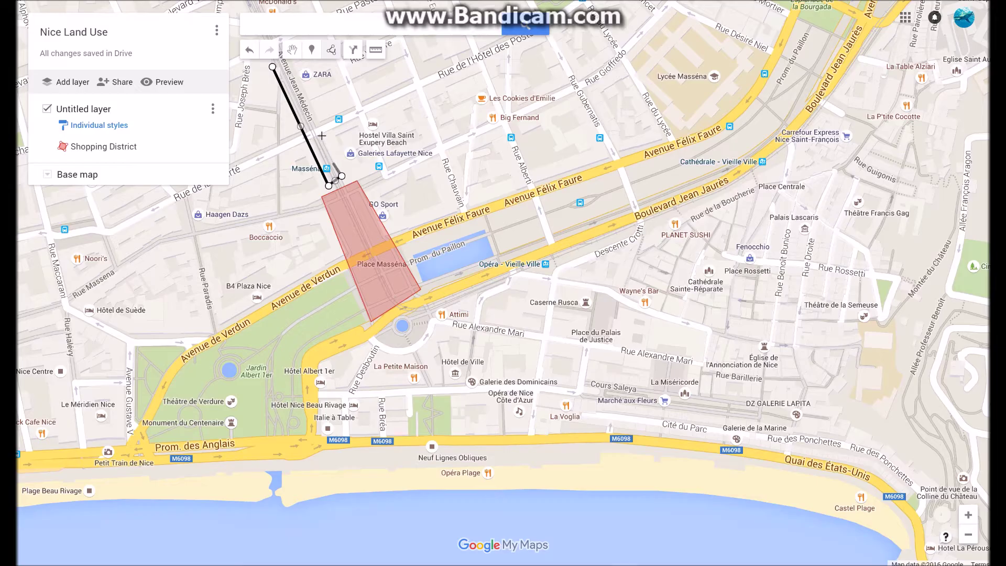
pyautogui.click(287, 64)
pyautogui.click(272, 67)
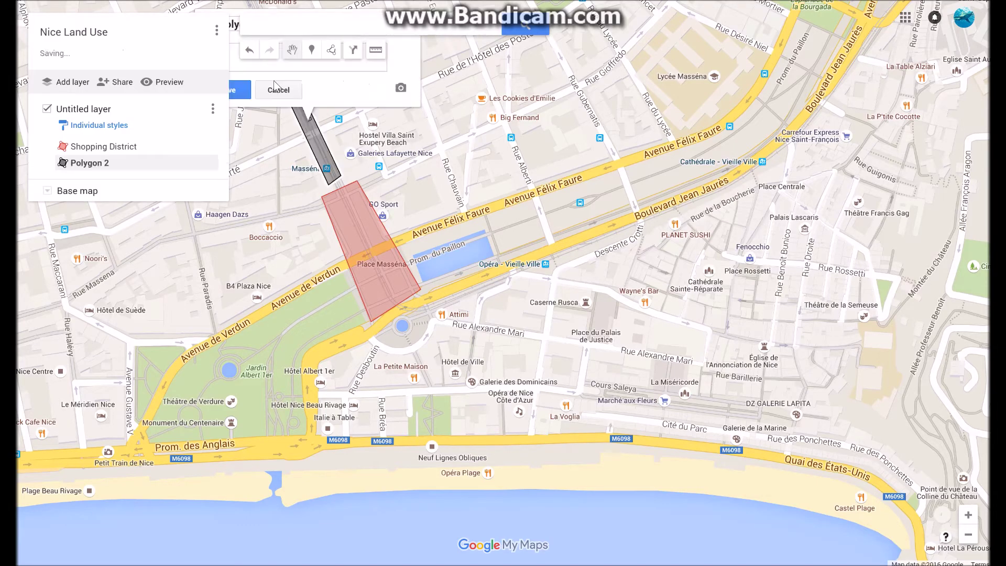
pyautogui.write('Shopping')
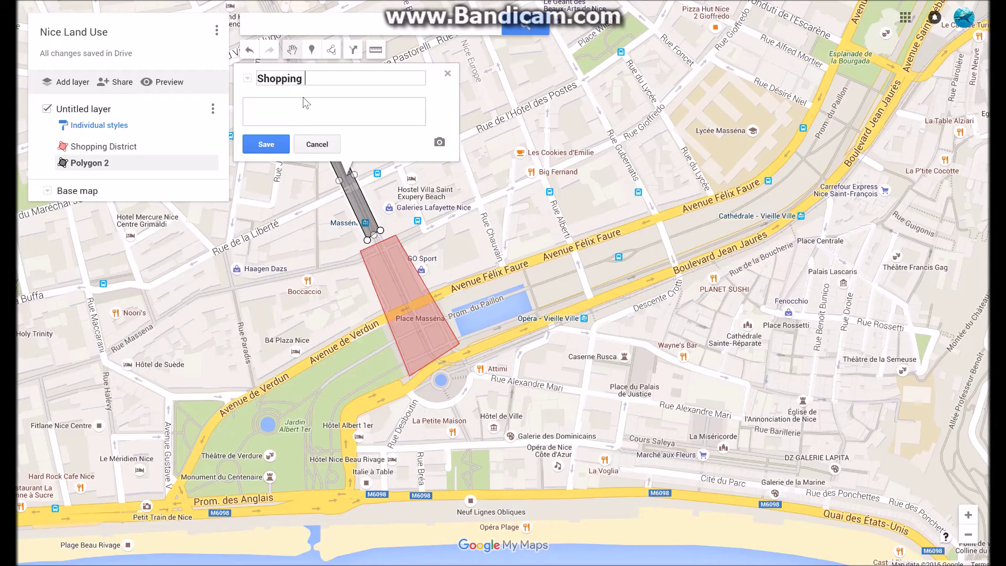
pyautogui.write(' District')
pyautogui.click(266, 144)
# - Colour the second Shopping District polygon red and deselect it
pyautogui.click(385, 143)
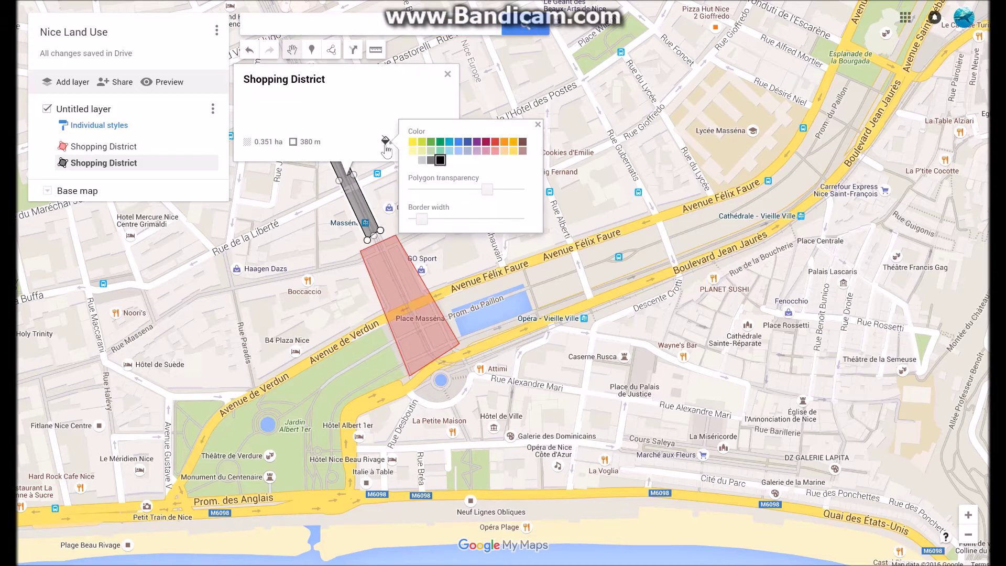
pyautogui.click(495, 141)
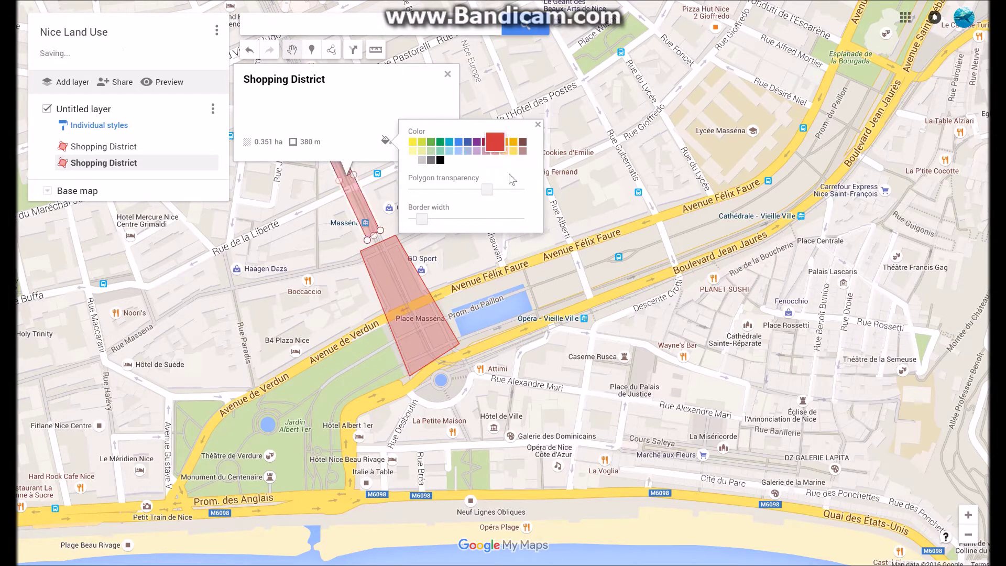
pyautogui.click(538, 125)
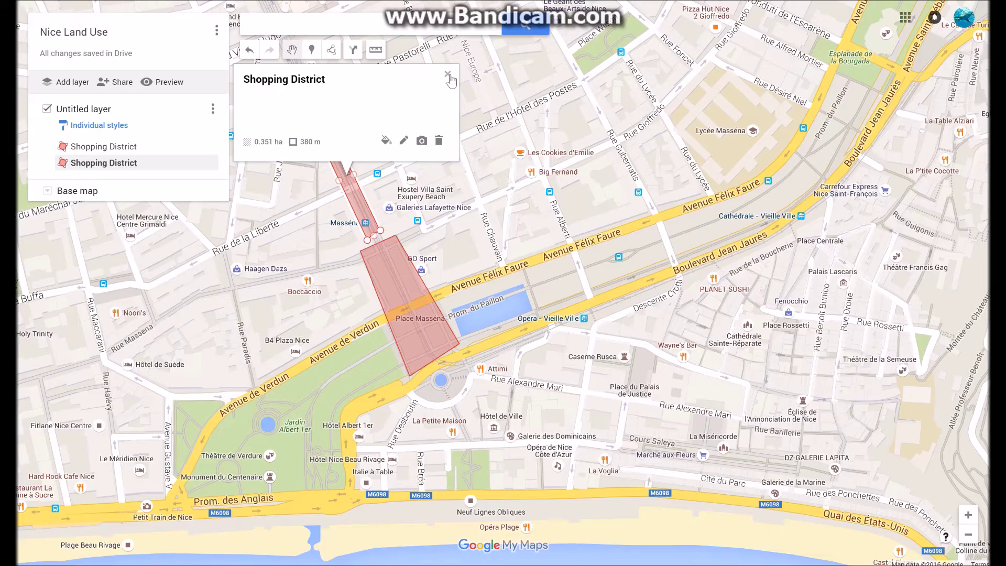
pyautogui.click(448, 75)
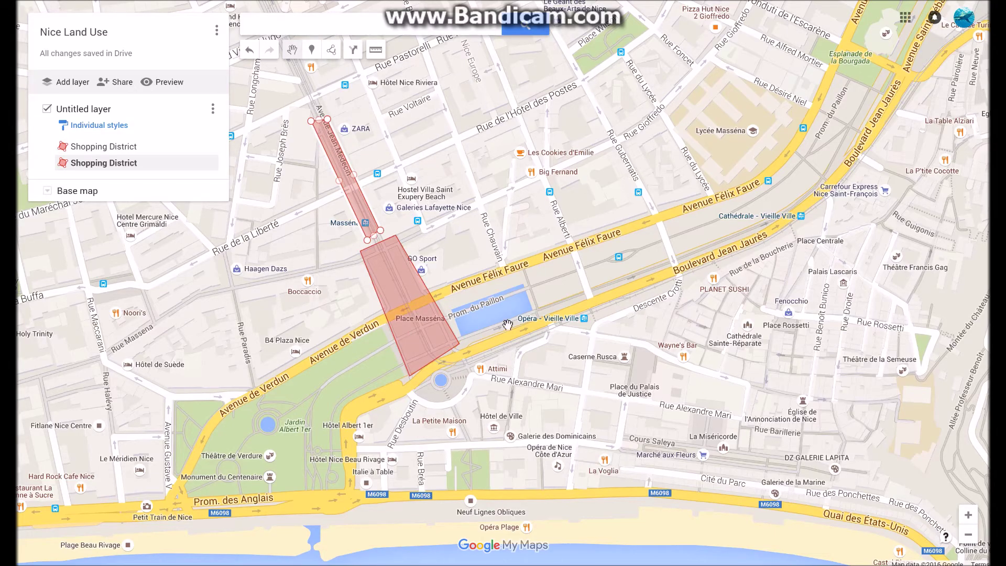
pyautogui.click(532, 310)
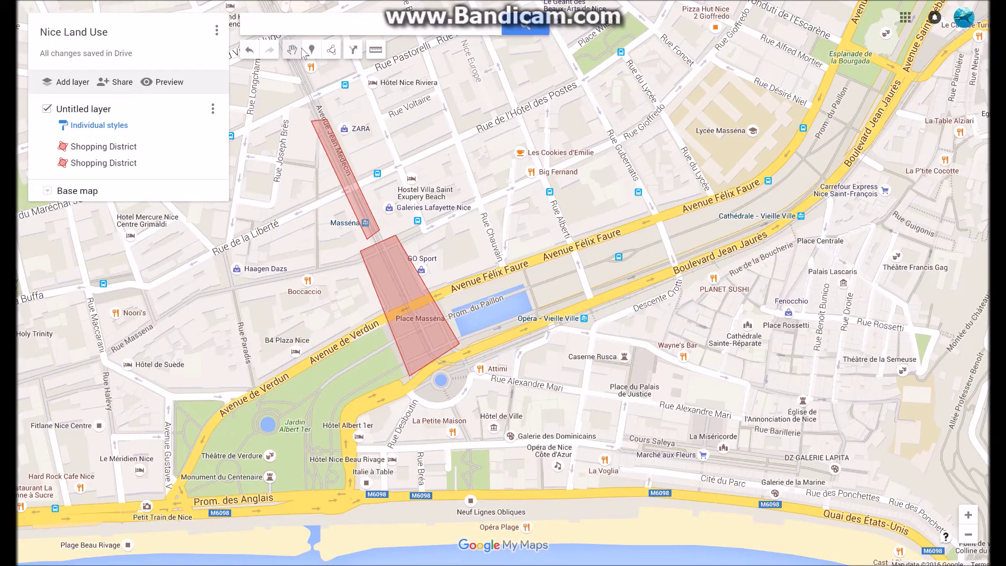
# - Trace a polygon outlining Jardin Albert 1er between the promenade and Avenue de Verdun
pyautogui.click(331, 50)
pyautogui.click(234, 397)
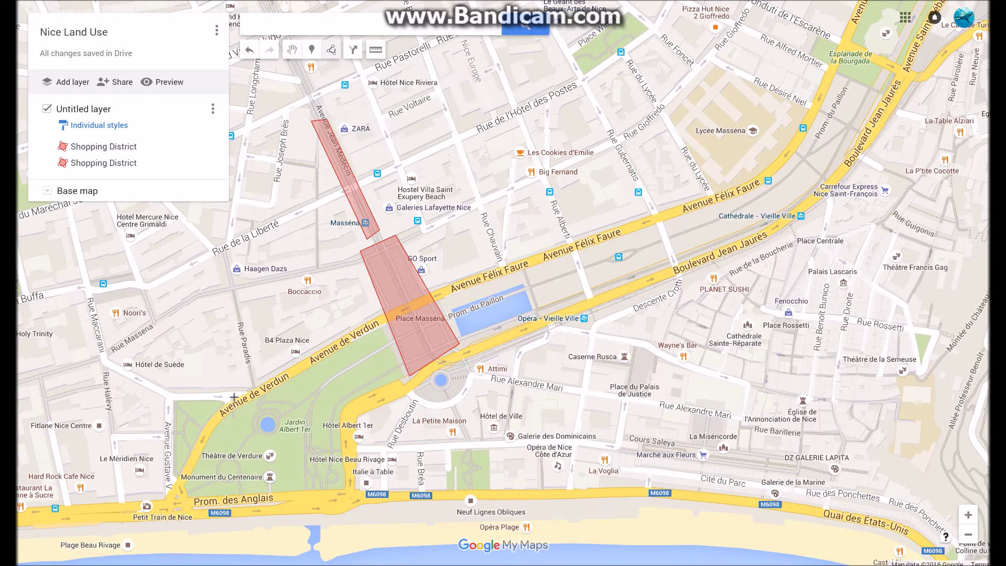
pyautogui.click(179, 502)
pyautogui.click(349, 479)
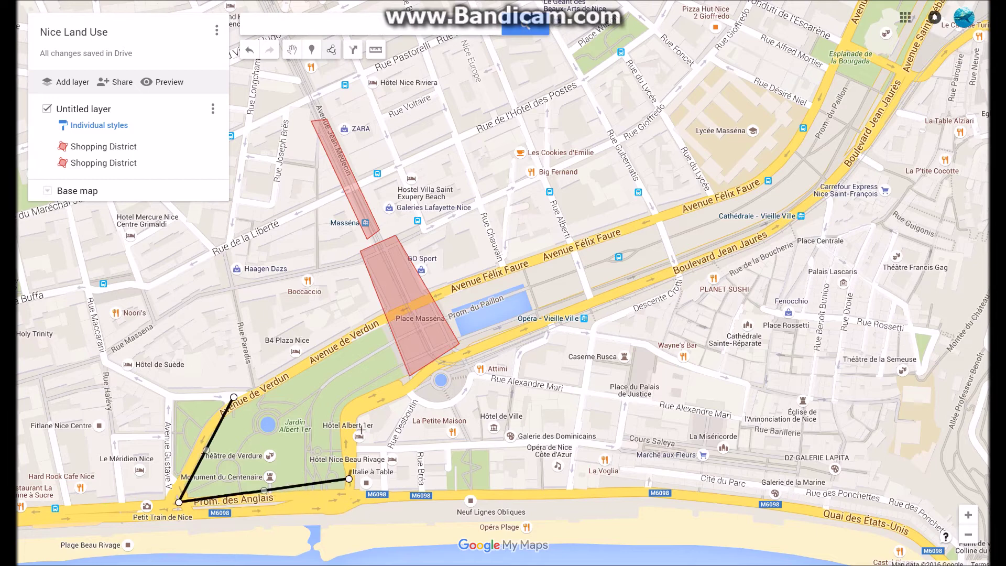
pyautogui.click(363, 410)
pyautogui.click(396, 391)
pyautogui.click(378, 329)
pyautogui.click(293, 369)
pyautogui.click(233, 397)
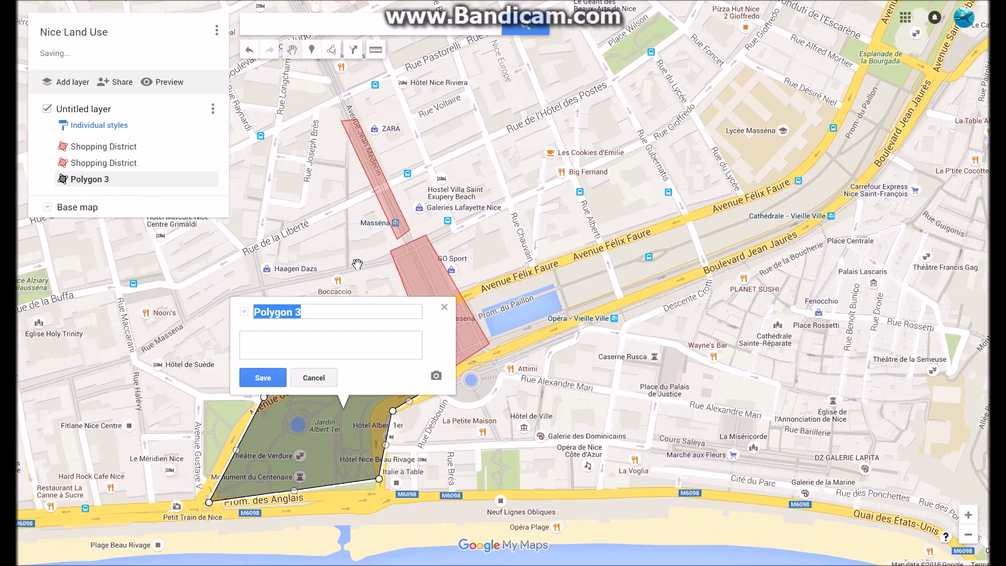
# - Name the new polygon 'Park' and colour it green
pyautogui.press('BackSpace')
pyautogui.write('Park')
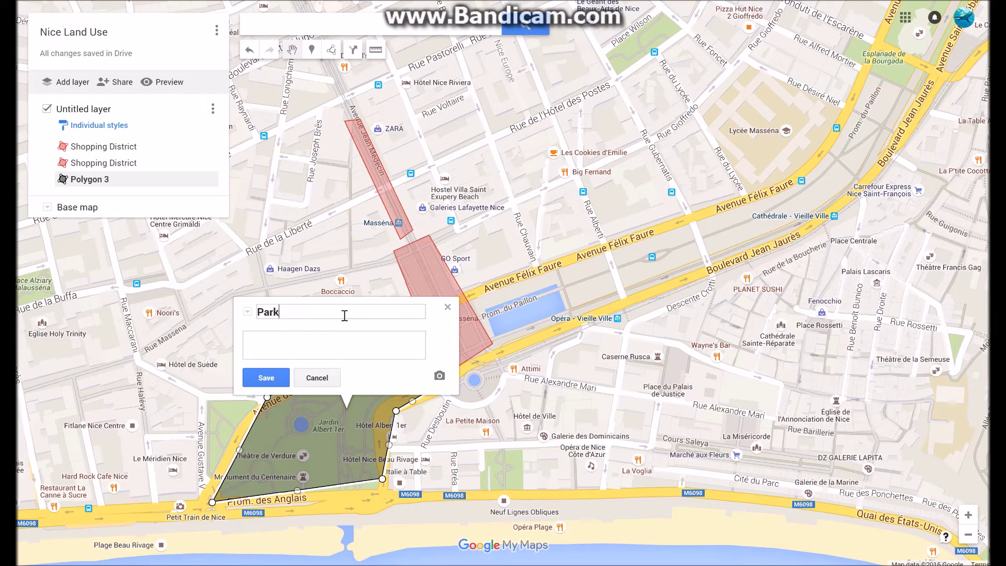
pyautogui.click(270, 378)
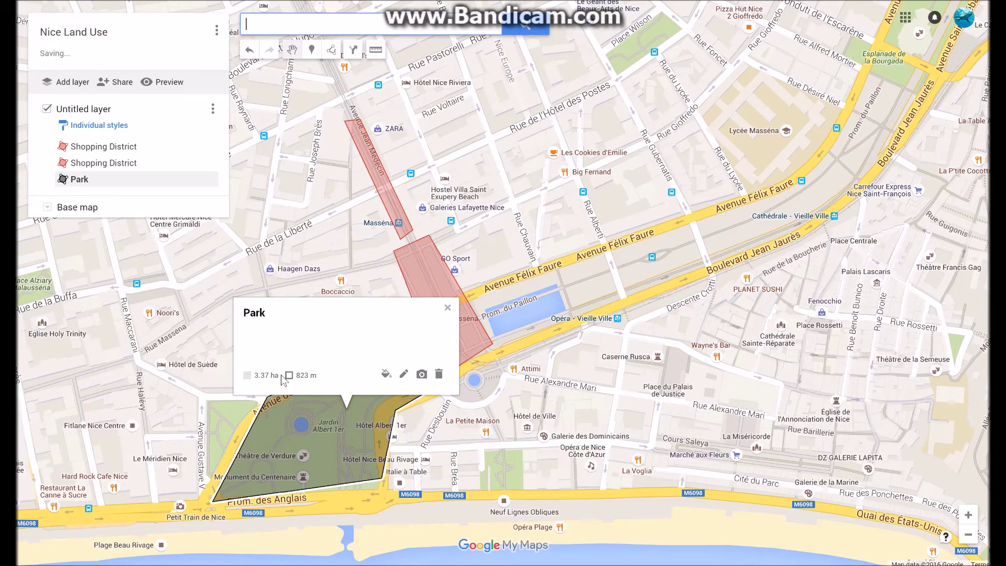
pyautogui.click(390, 377)
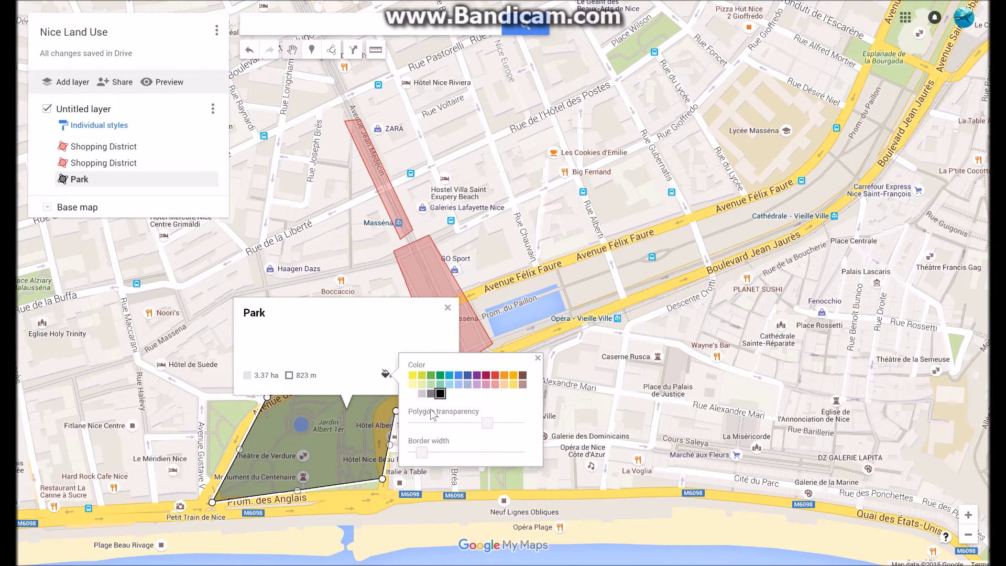
pyautogui.click(440, 375)
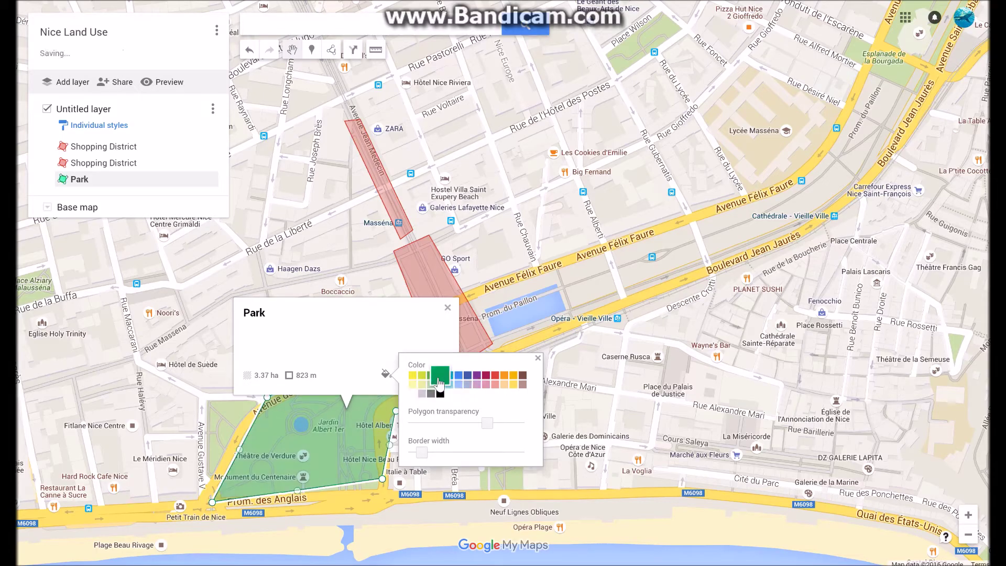
pyautogui.click(448, 307)
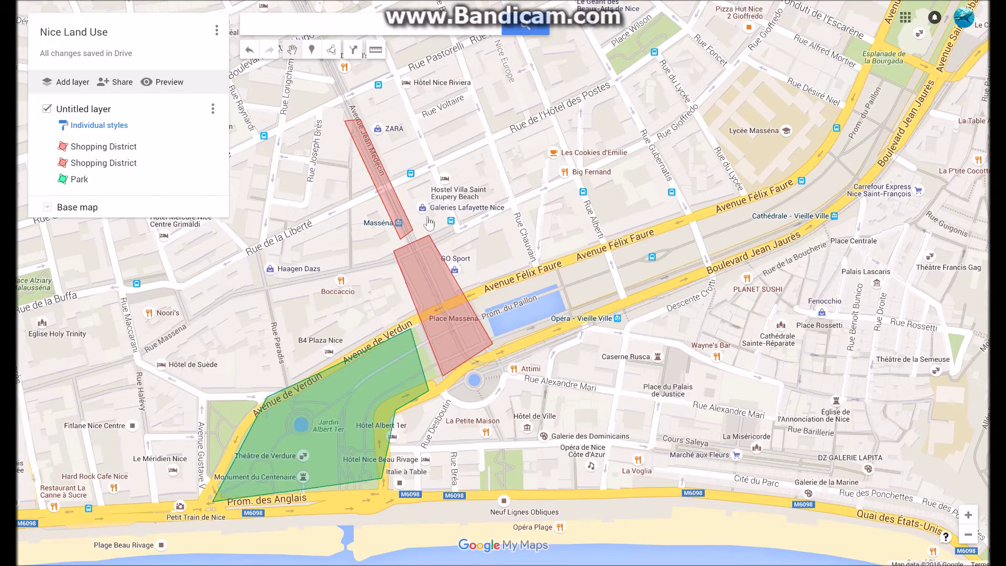
# - Place a marker titled 'Restaurant' on Big Fernand and another near Caserne Rusca
pyautogui.click(313, 50)
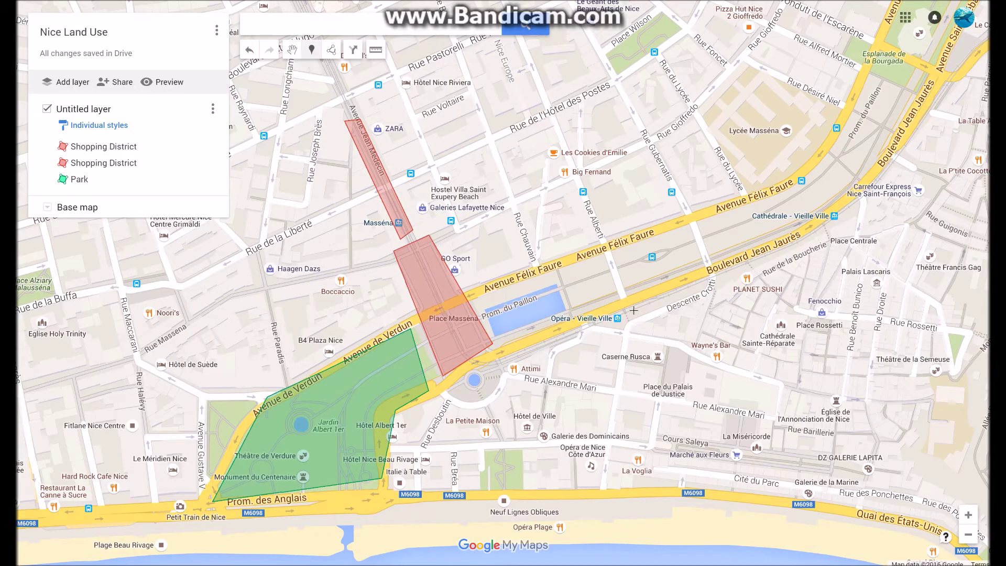
pyautogui.click(568, 170)
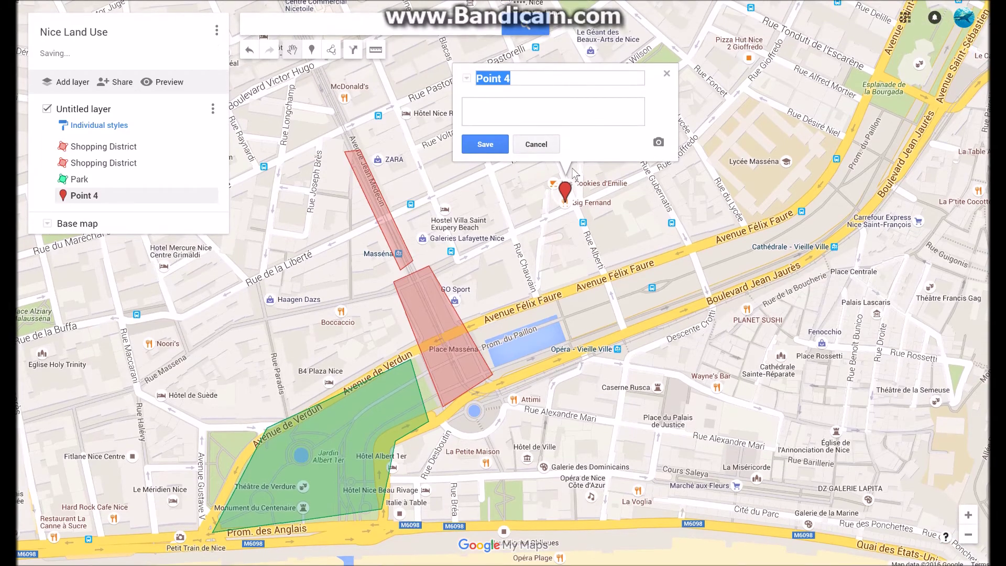
pyautogui.press('BackSpace')
pyautogui.write('Rest')
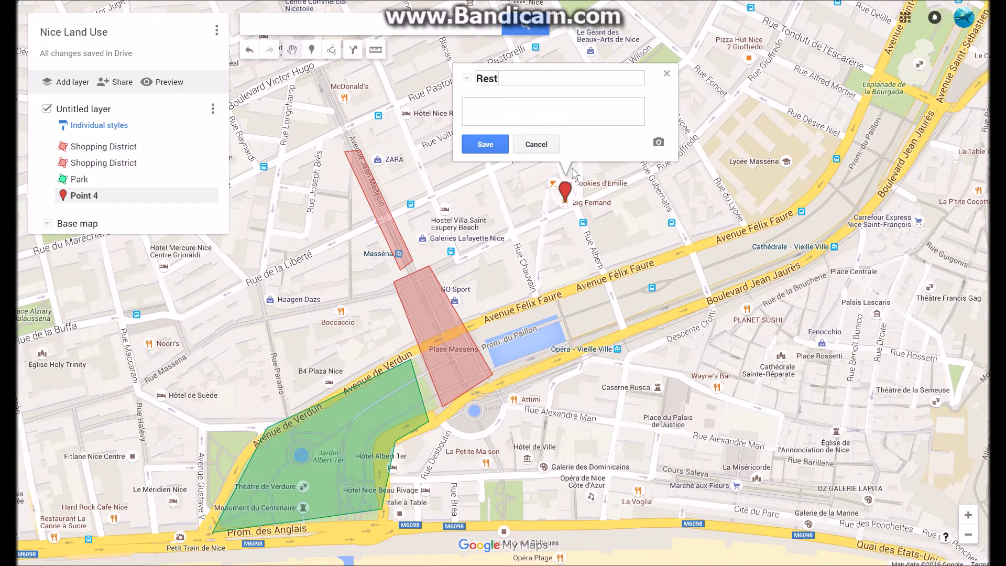
pyautogui.write('aurant')
pyautogui.click(483, 145)
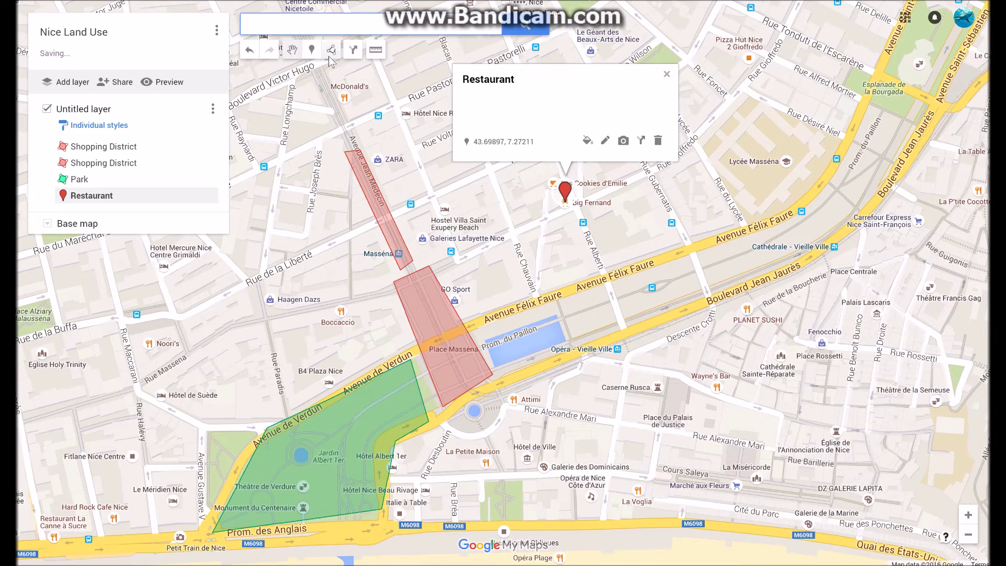
pyautogui.click(311, 50)
pyautogui.click(658, 389)
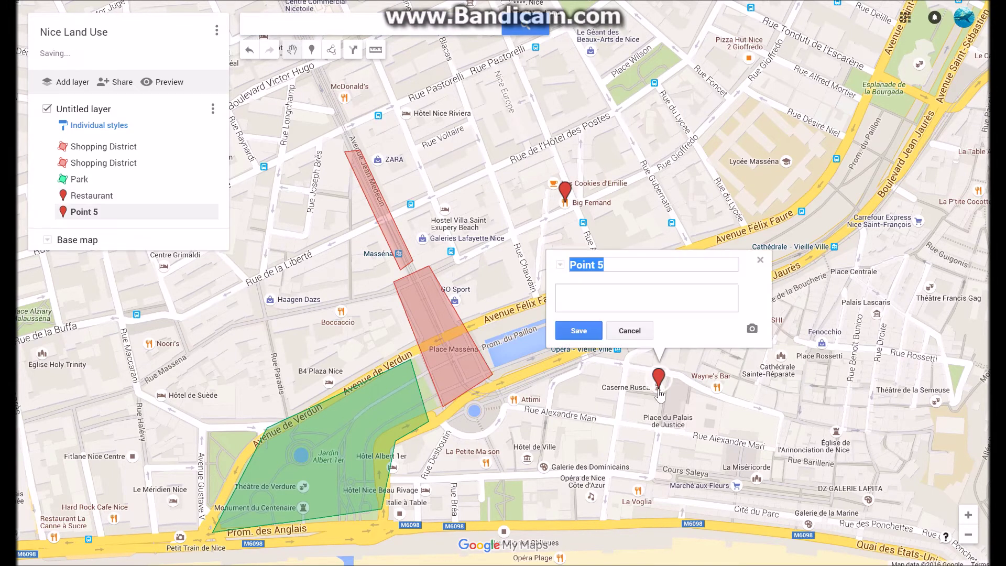
pyautogui.click(760, 259)
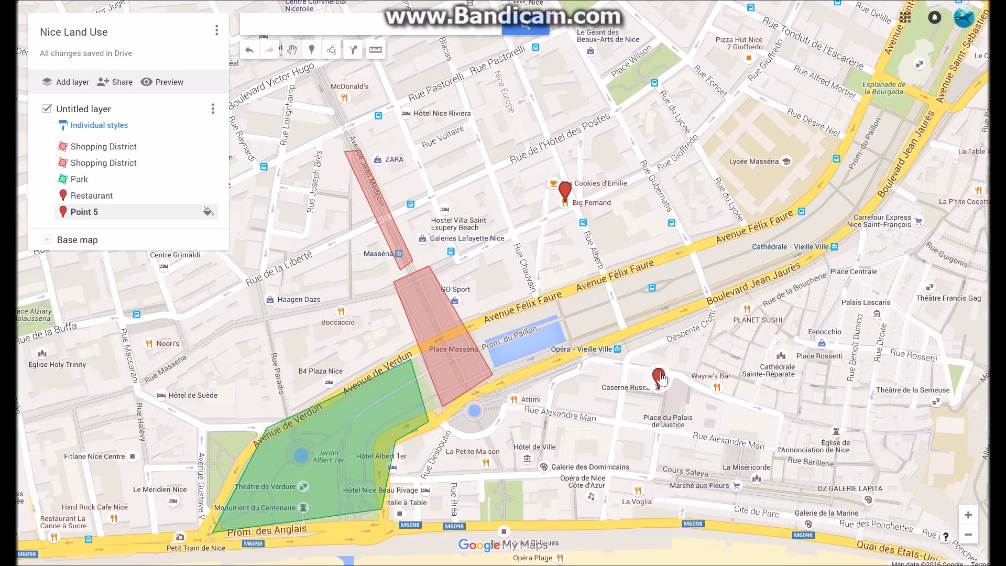
# - Move the Point 5 marker onto Wayne's Bar and rename it 'Restaurant'
pyautogui.moveTo(661, 378); pyautogui.dragTo(718, 377)
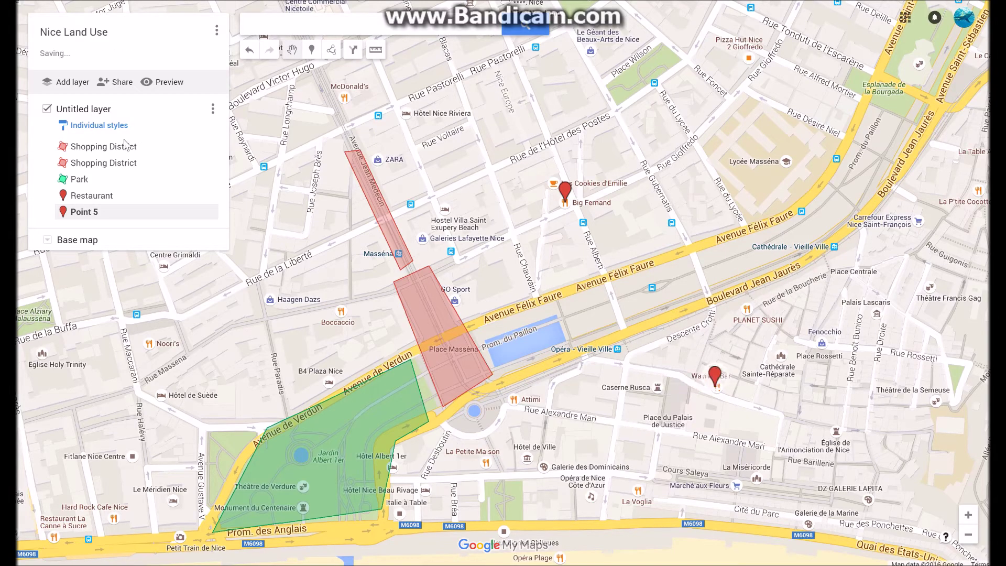
pyautogui.click(109, 210)
pyautogui.click(755, 325)
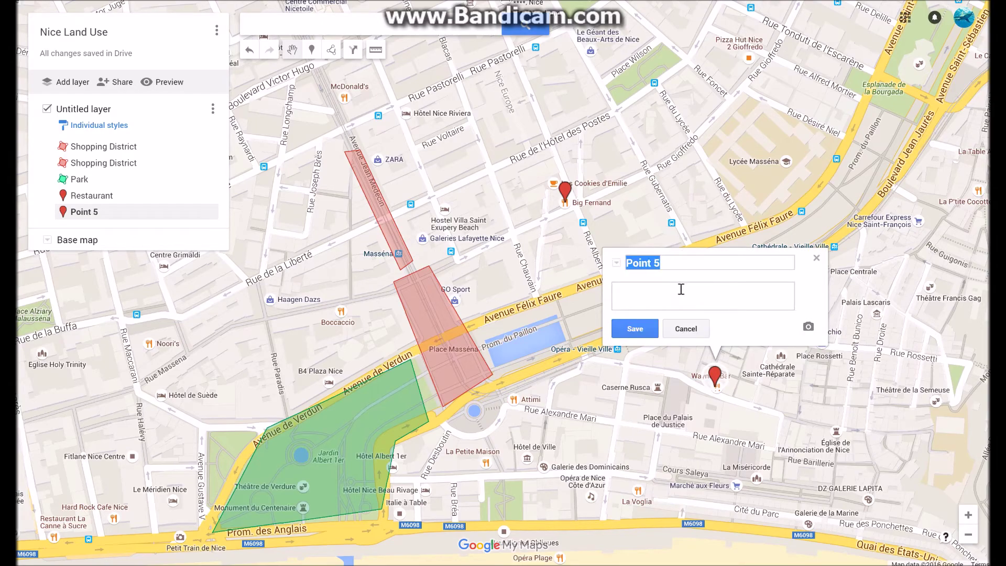
pyautogui.press('BackSpace')
pyautogui.write('Restaurant')
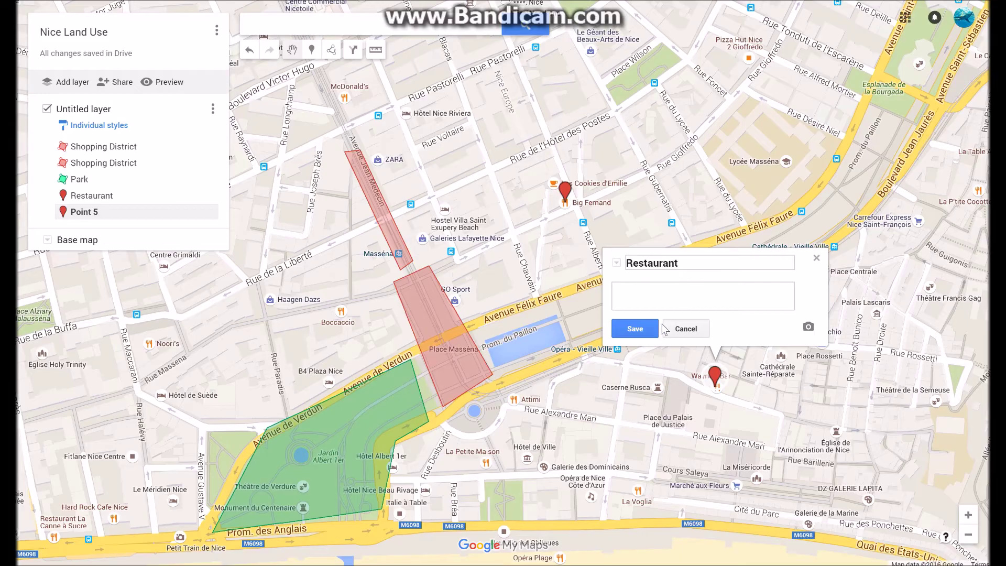
pyautogui.click(623, 325)
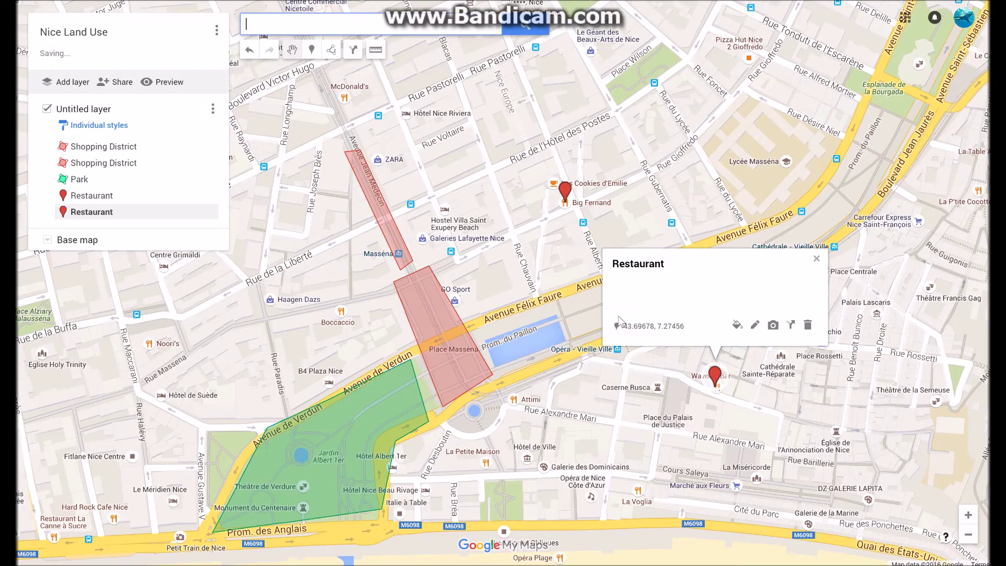
# - Colour the Wayne's Bar marker yellow-green and the Big Fernand marker yellow
pyautogui.click(738, 325)
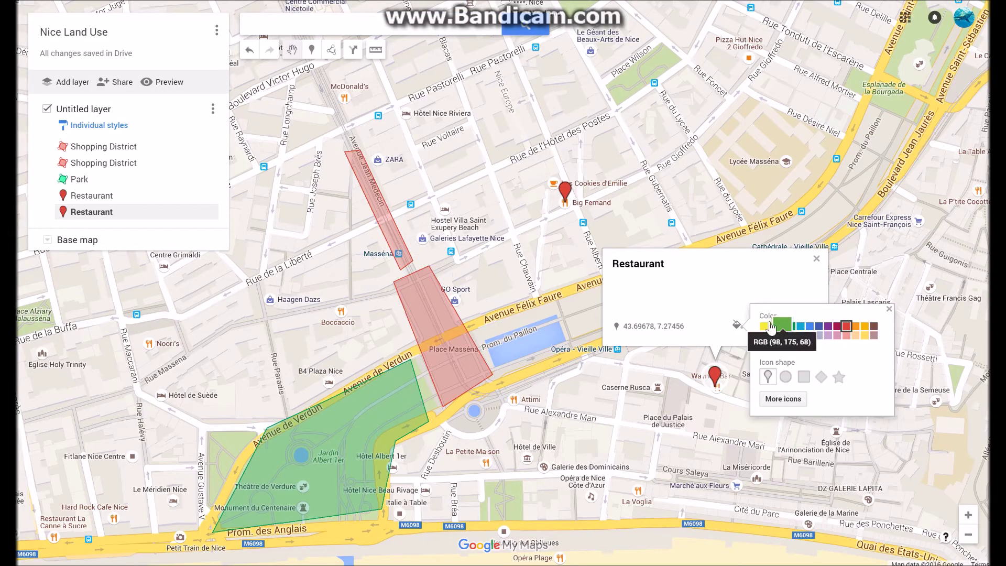
pyautogui.click(768, 330)
pyautogui.click(564, 191)
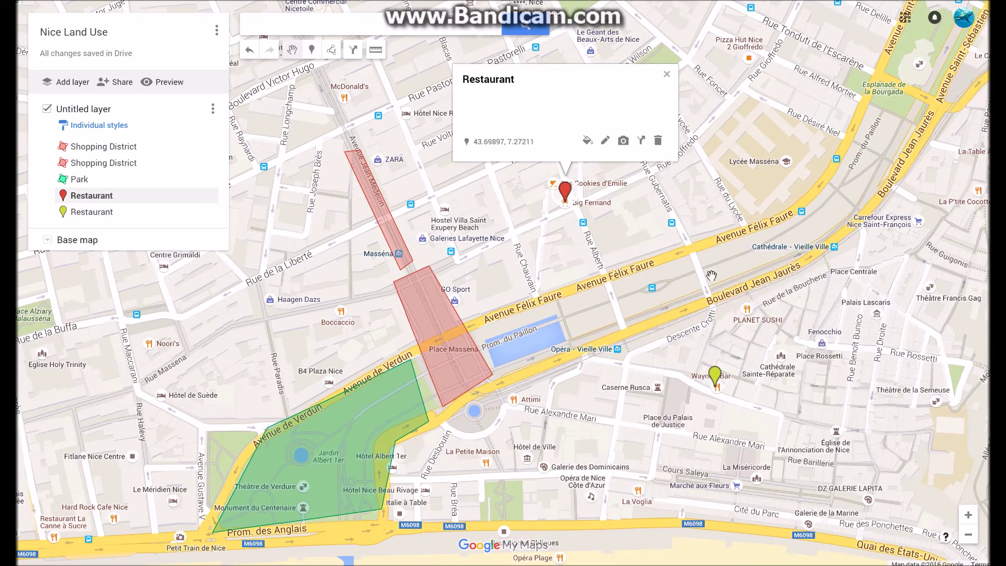
pyautogui.click(587, 141)
pyautogui.click(617, 145)
pyautogui.click(728, 119)
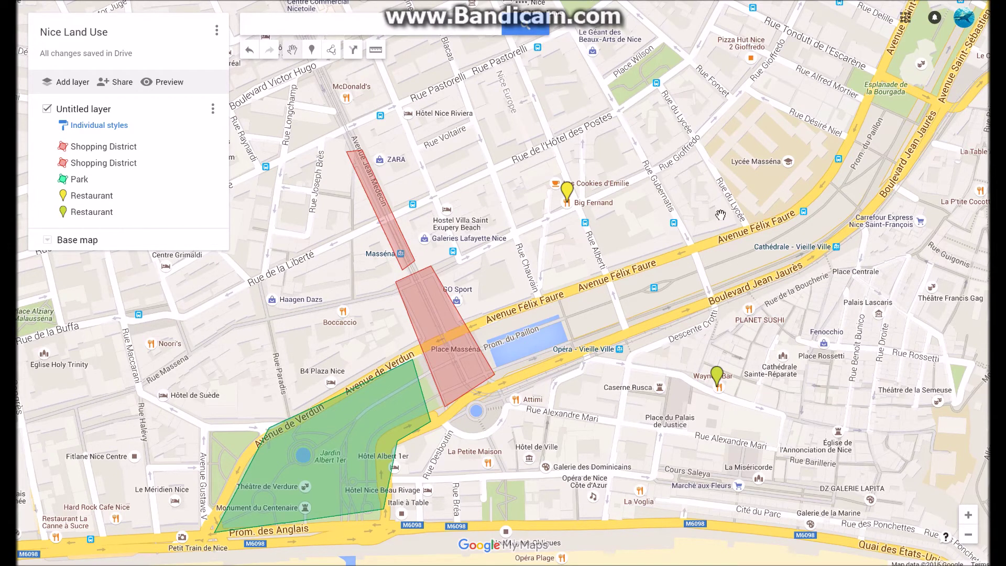
pyautogui.click(376, 49)
pyautogui.click(574, 204)
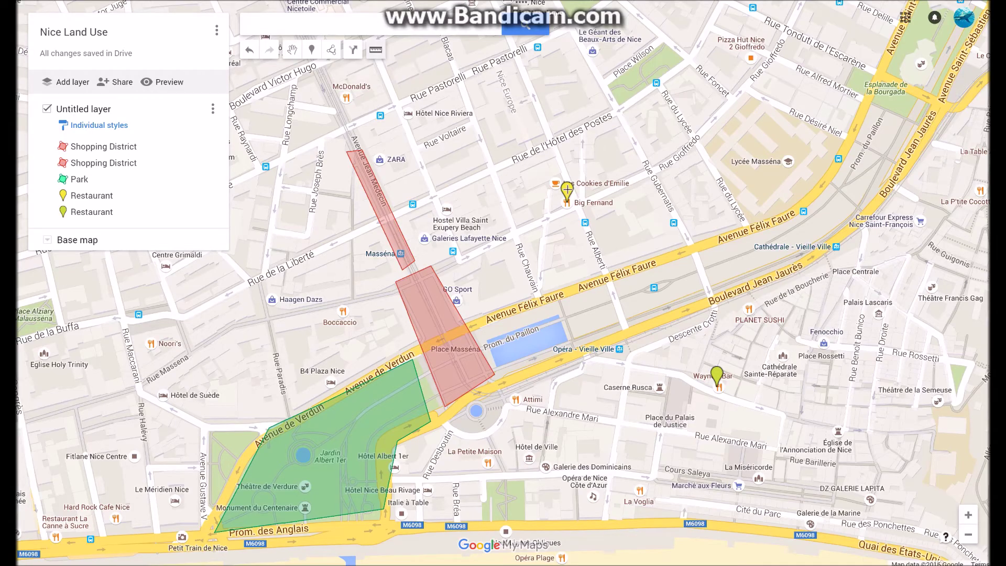
pyautogui.click(717, 372)
pyautogui.click(716, 376)
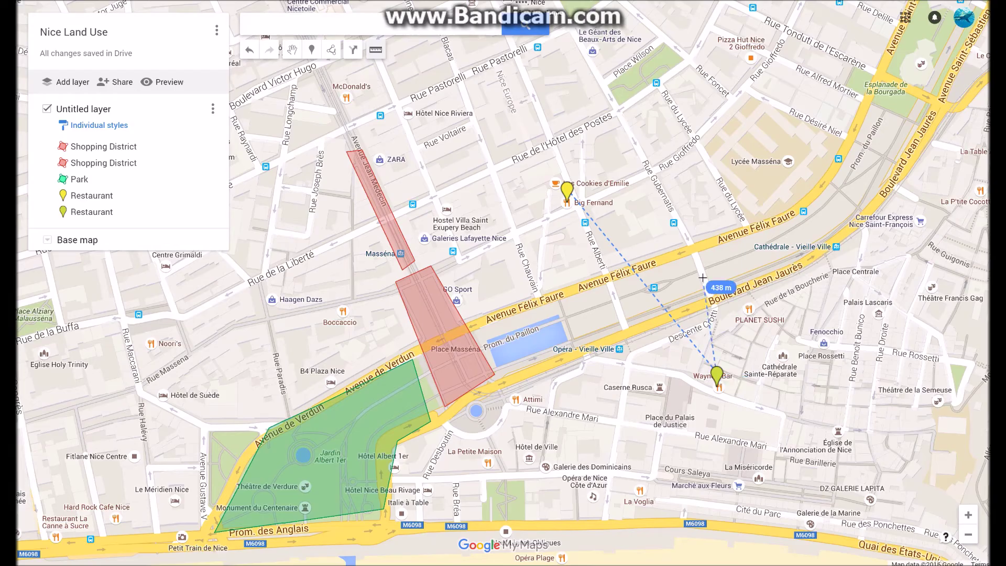
pyautogui.click(376, 50)
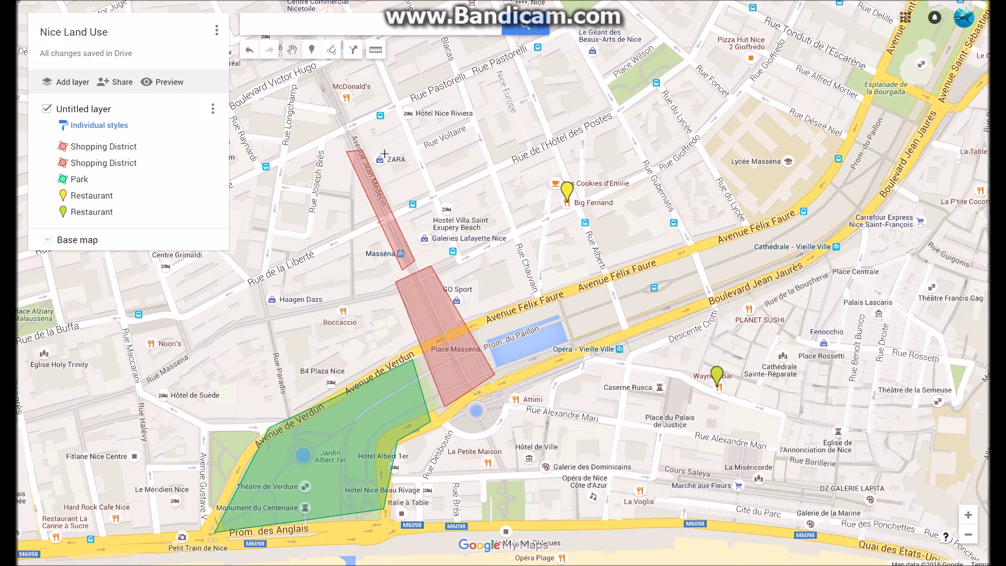
# - Preview the map and print it in landscape orientation
pyautogui.click(175, 82)
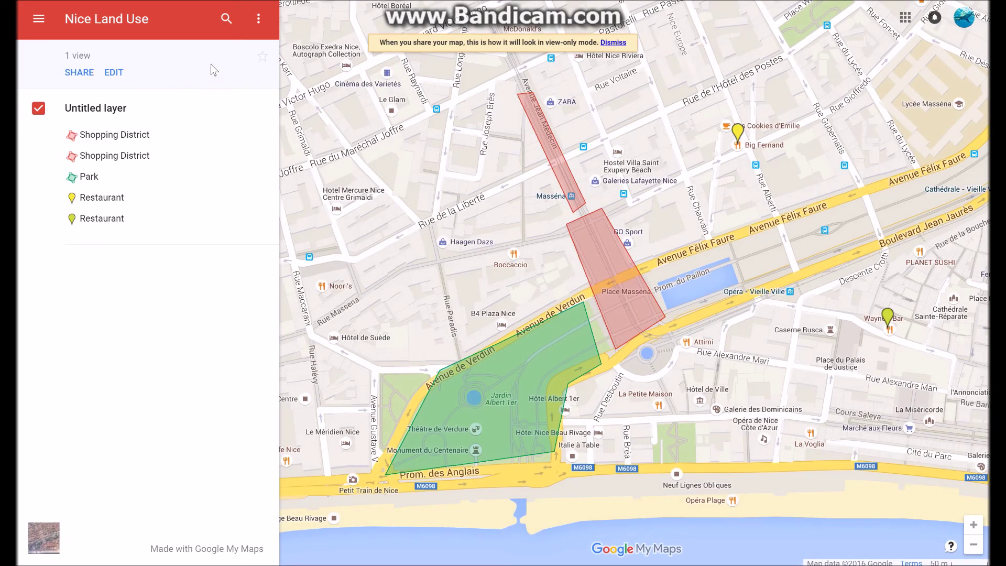
pyautogui.click(258, 18)
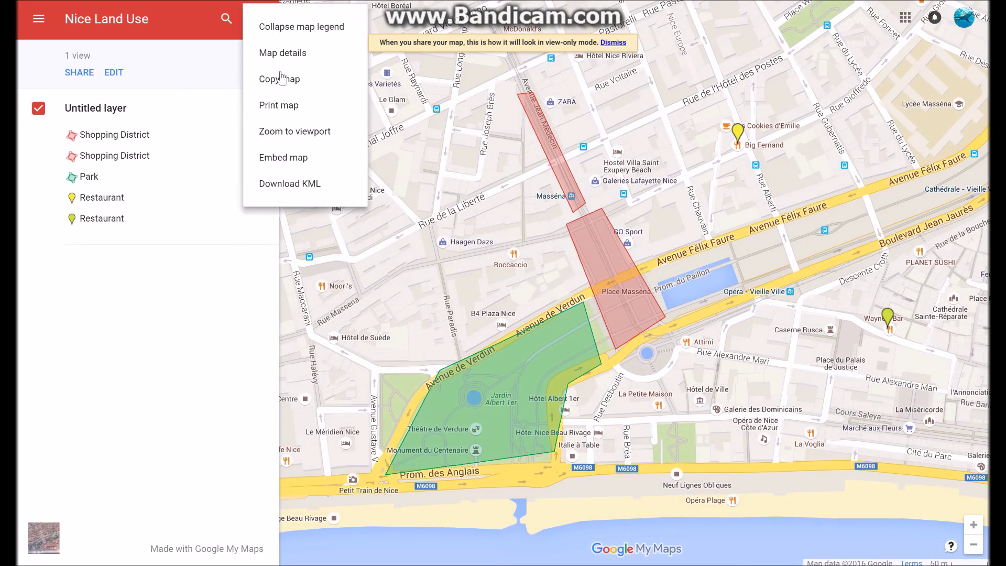
pyautogui.click(288, 104)
pyautogui.click(506, 290)
pyautogui.click(541, 362)
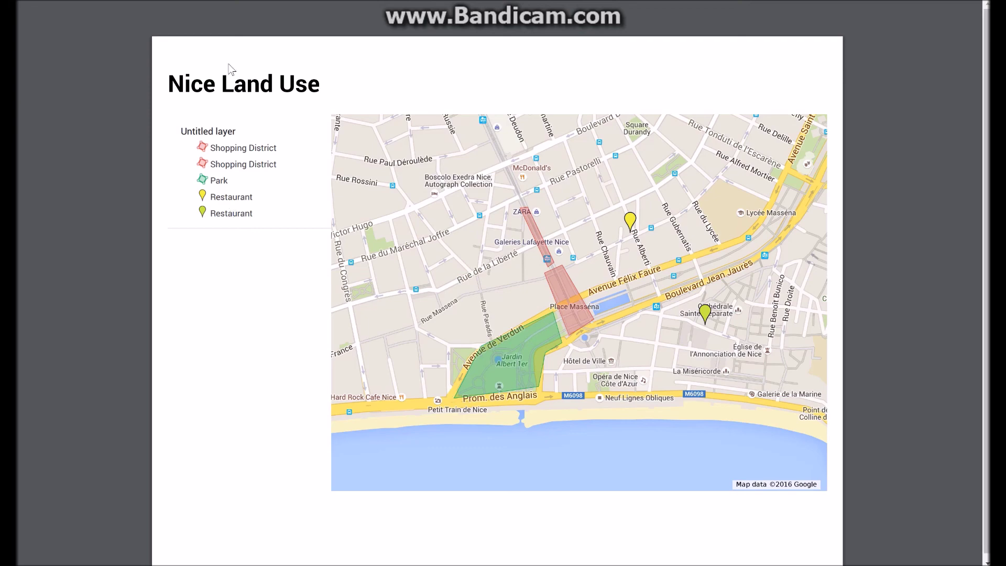
# - Close the print view and return to editing the map
pyautogui.hotkey('ctrl', 'w')
pyautogui.press('Escape')
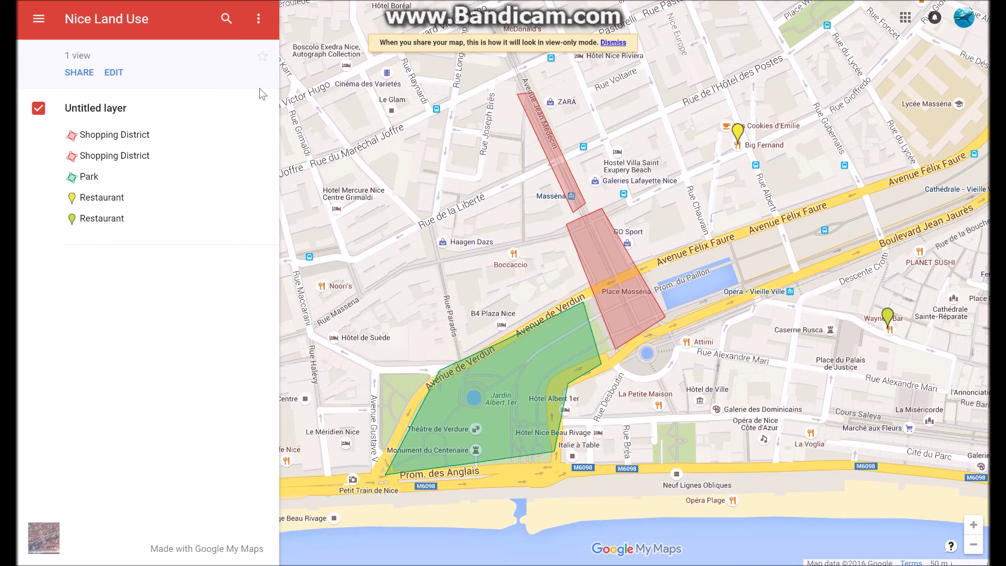
pyautogui.click(120, 74)
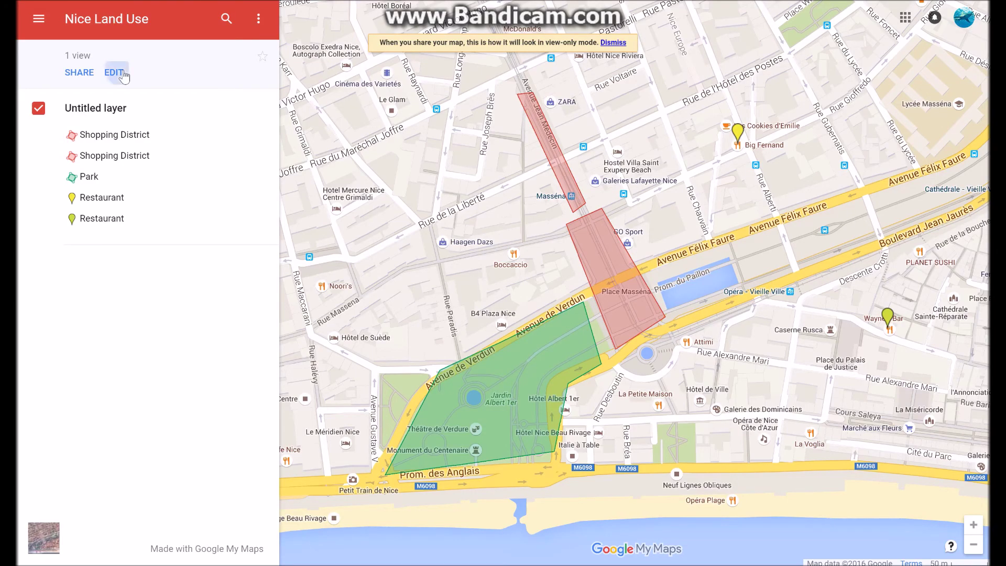